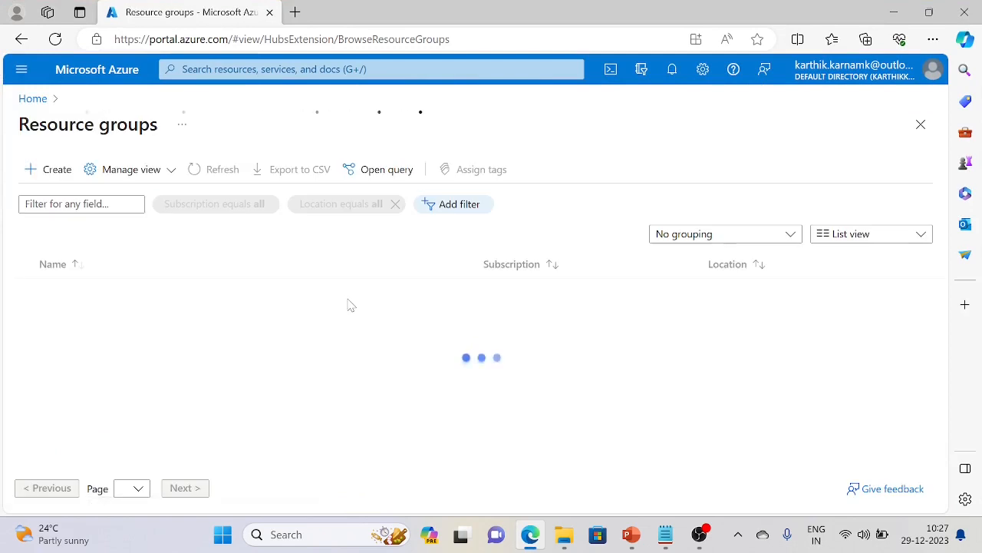
- Search the portal for "res" and open the Resource groups service
click(269, 69)
text(res)
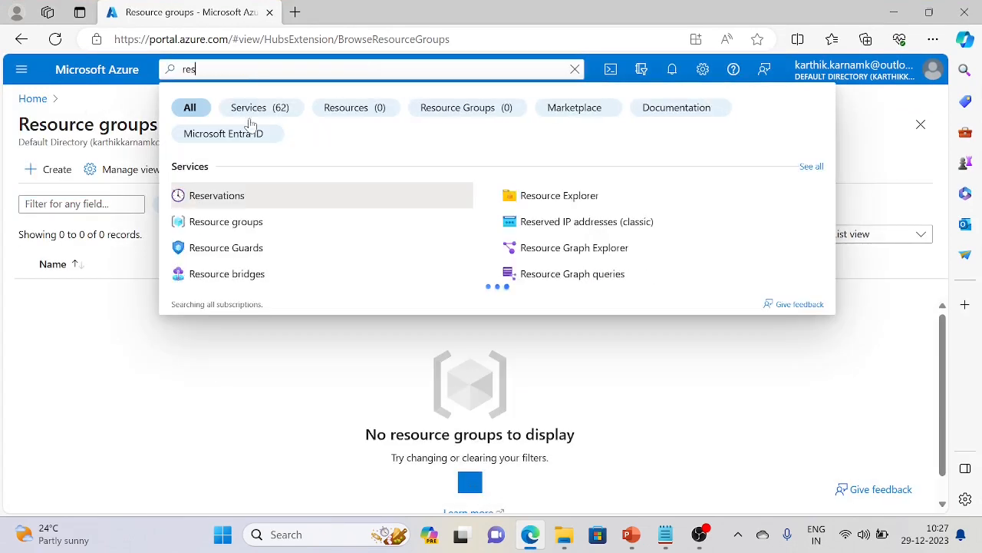
click(239, 228)
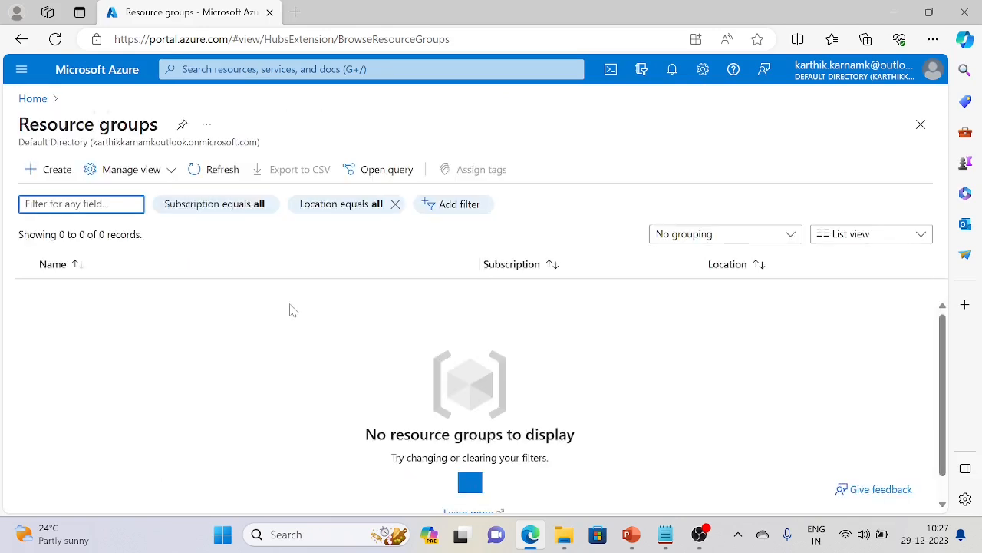
- Open the All resources list from the portal home and try filtering it by "resou", clearing the filter again
click(32, 98)
click(22, 70)
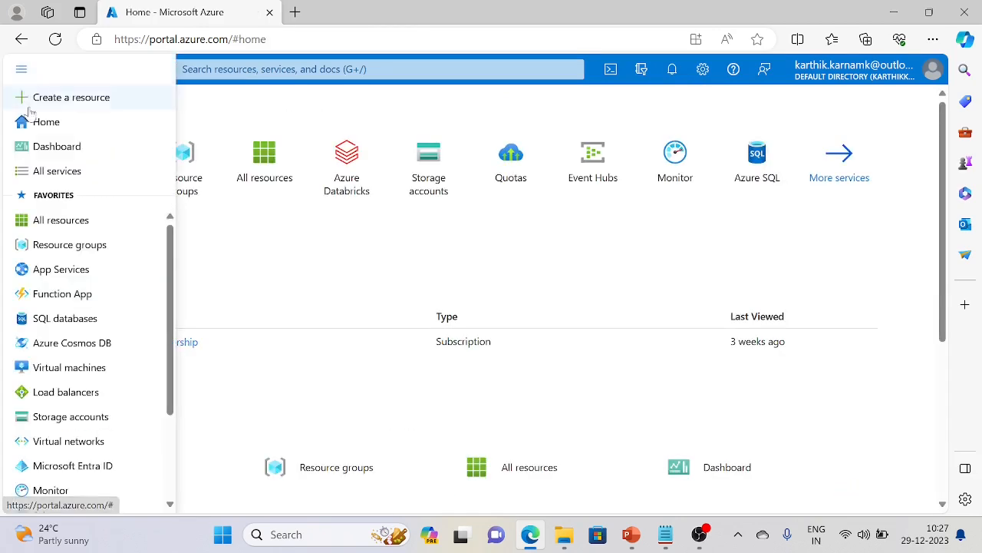
click(66, 224)
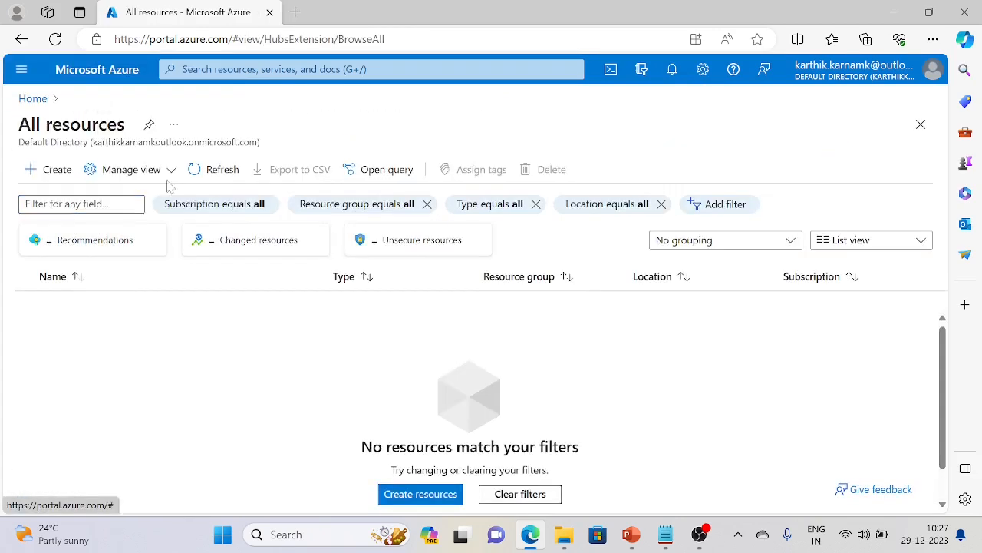
text(res)
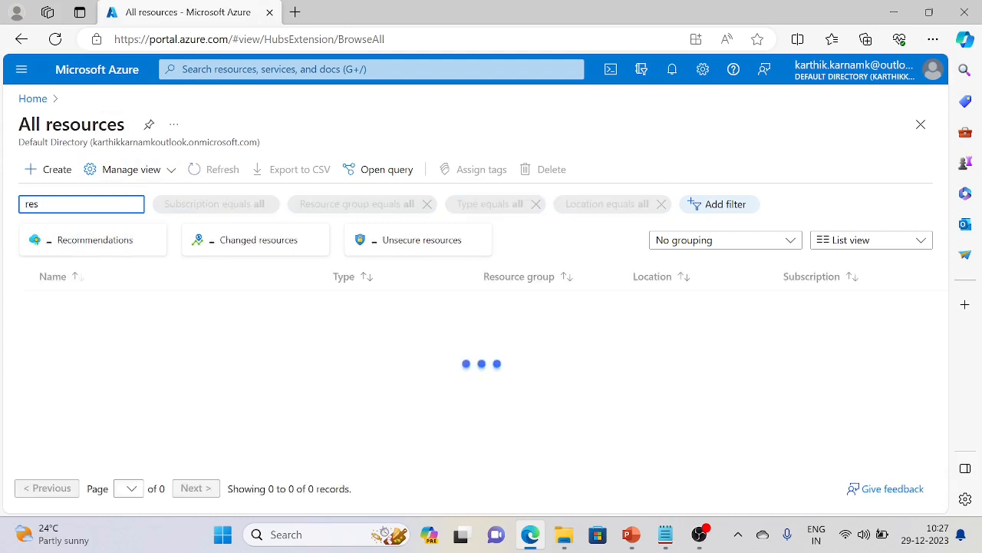
text(ou)
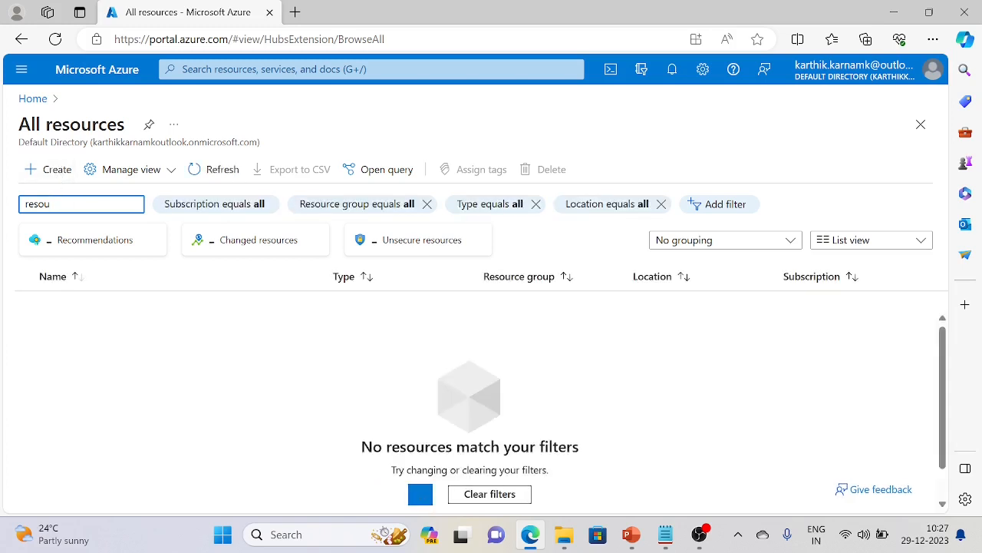
key(BackSpace)
key(BackSpace)
key(BackSpace)
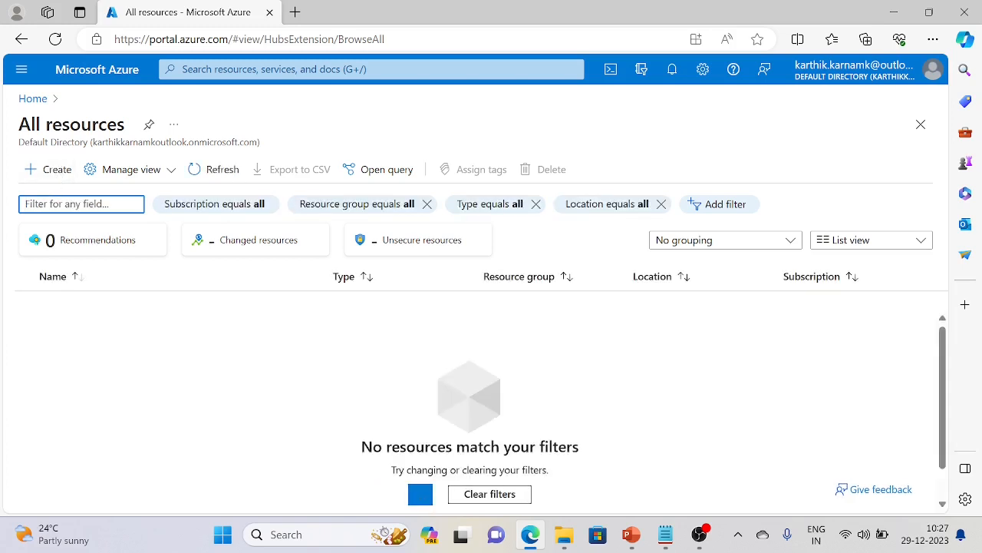
- Search for "resource group" among the resources that can be created and view the Microsoft Resource group offer's overview
click(51, 172)
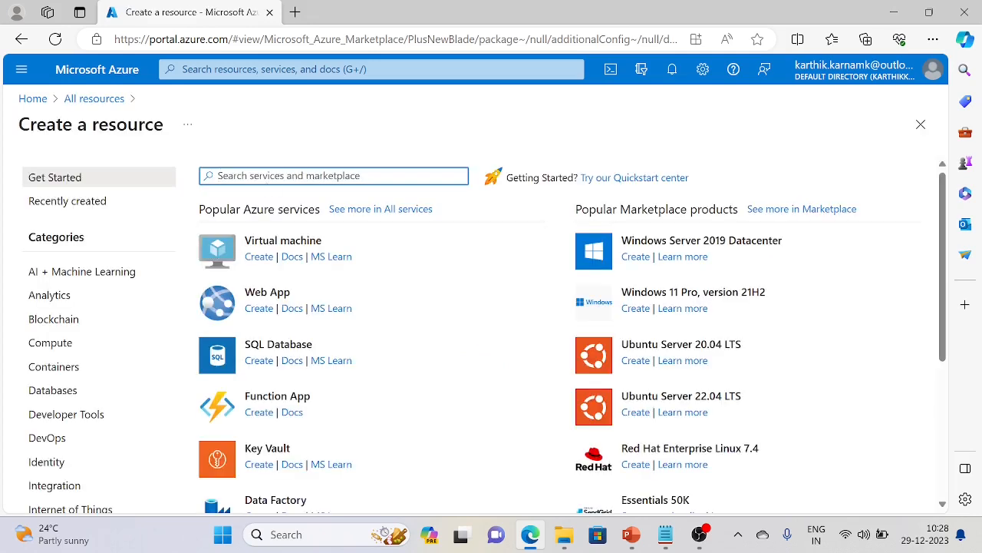
text(re)
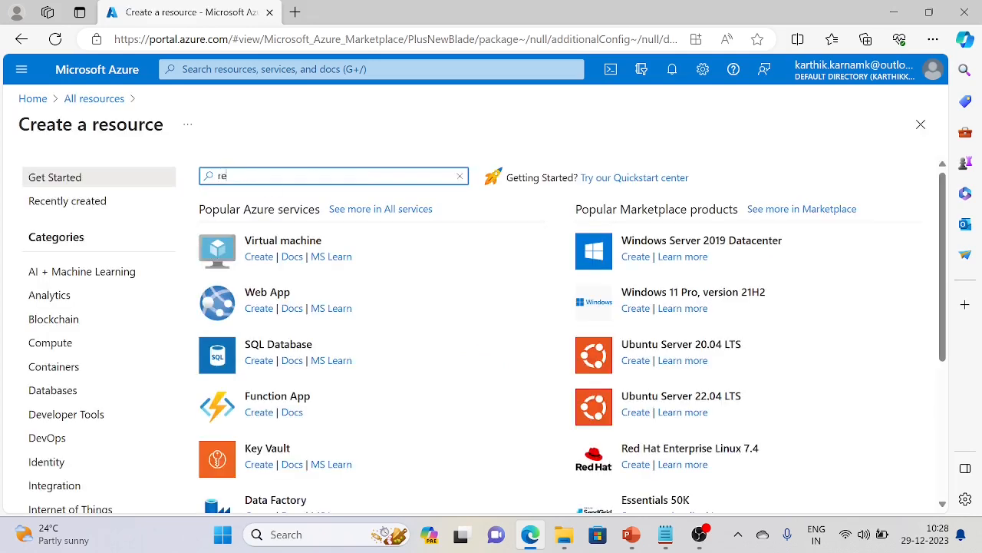
click(285, 199)
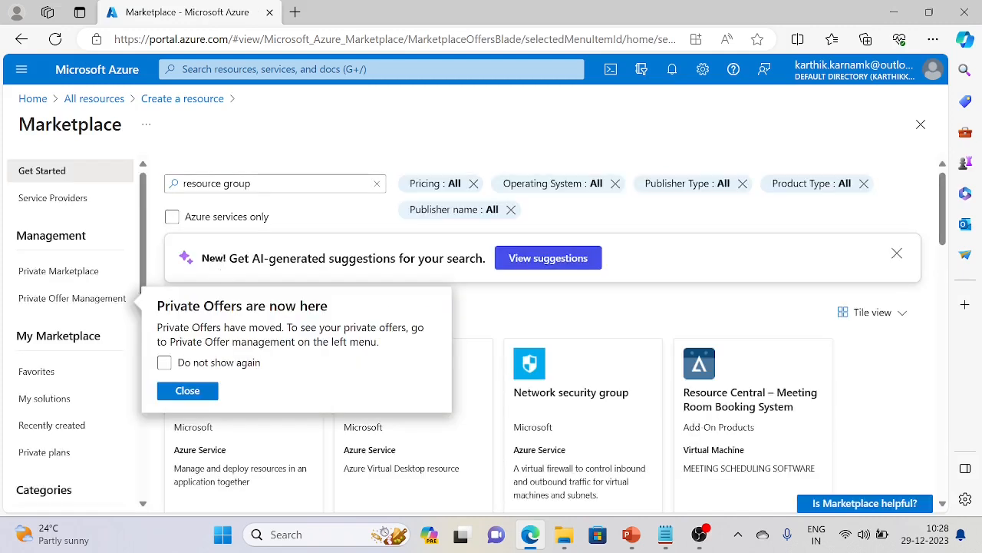
click(318, 121)
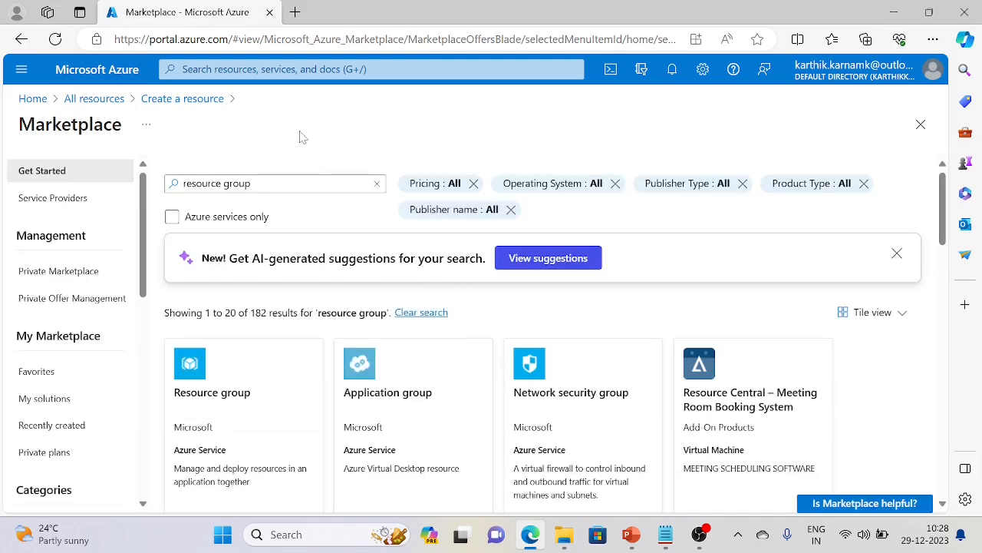
click(201, 390)
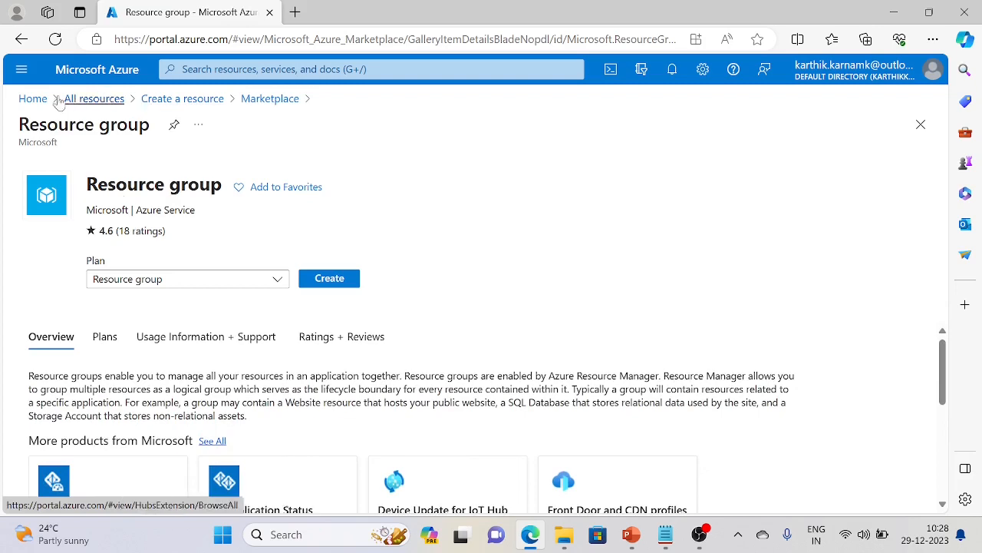
scroll(335, 428, down, 3)
scroll(335, 427, down, 1)
scroll(218, 345, up, 1)
- Return to the portal home, start a new resource group from the Resource groups list and name it RG_ADFTutorial
click(33, 100)
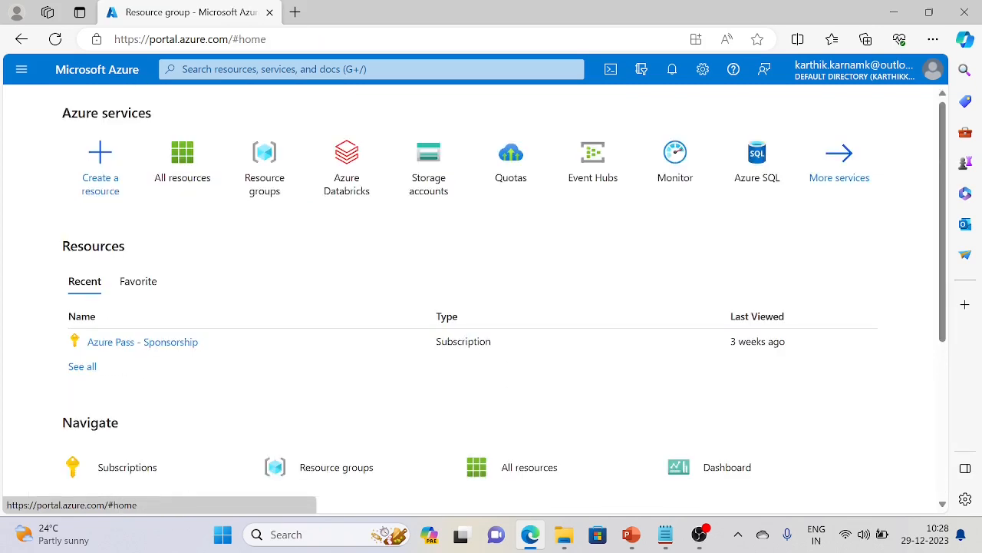
click(261, 161)
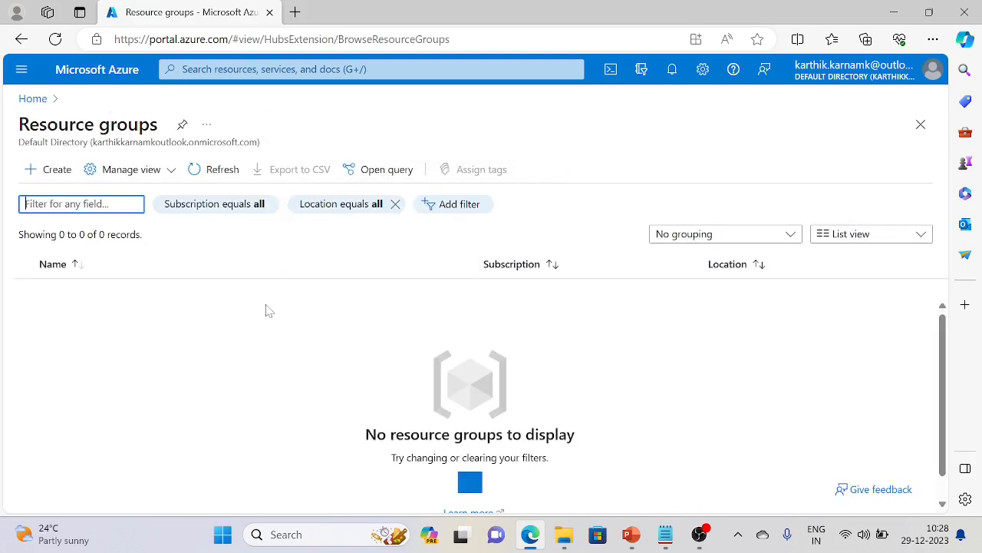
click(48, 172)
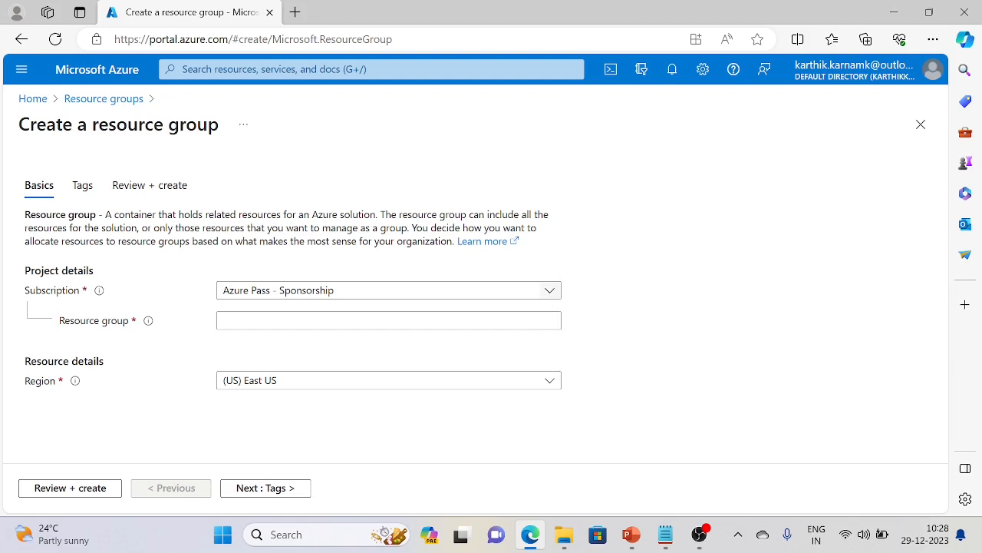
click(261, 321)
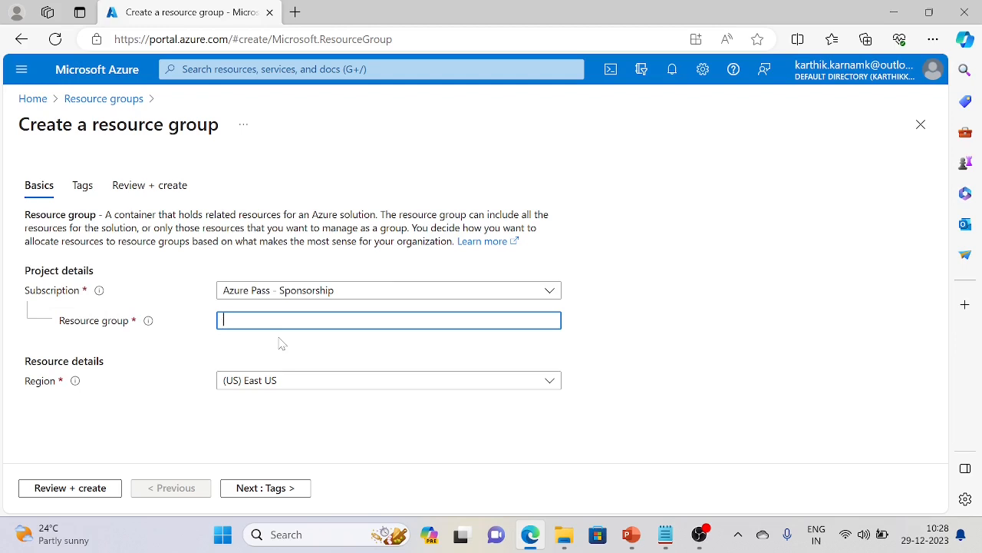
text(ADFT)
text(RF)
key(BackSpace)
text(G_)
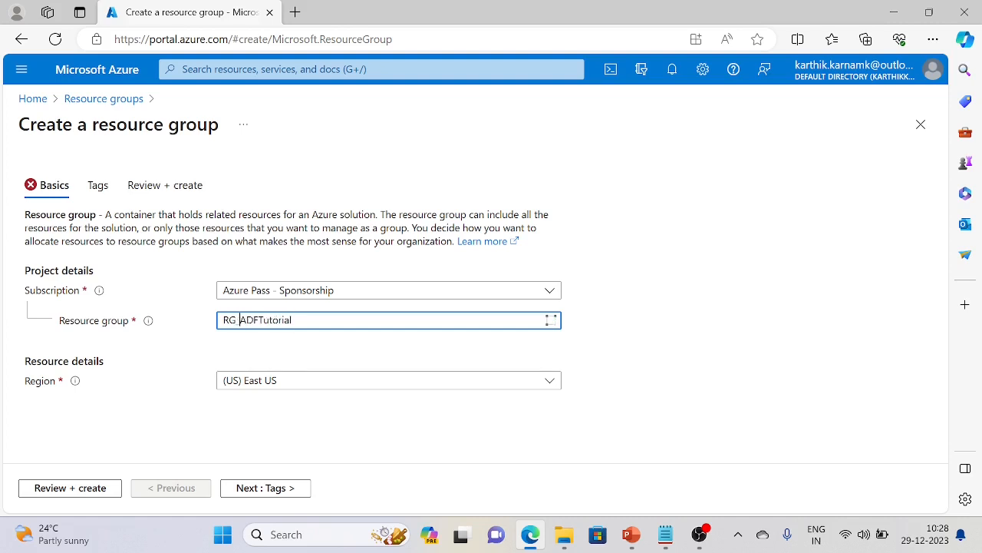
click(658, 327)
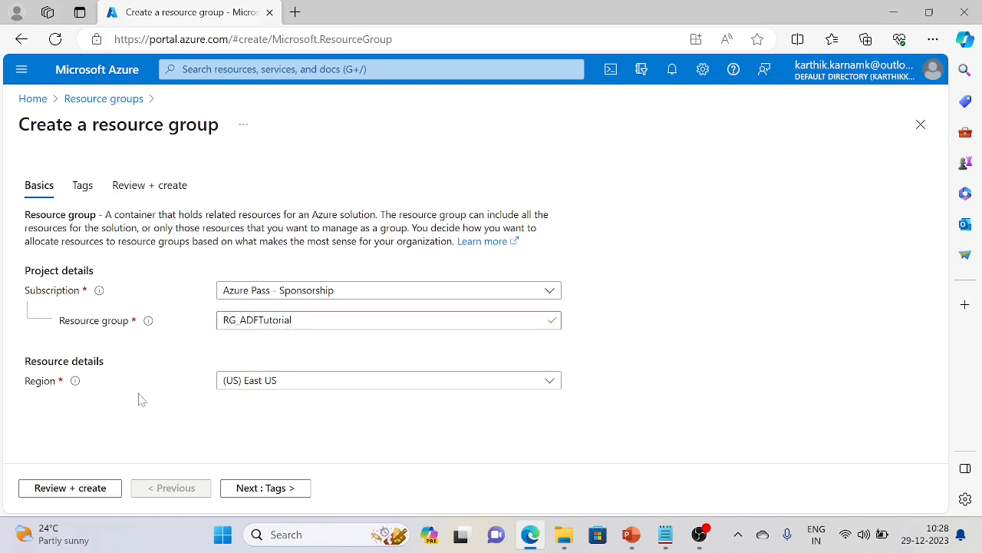
- Look through the available regions and select (US) East US for the resource group
mouse_move(75, 383)
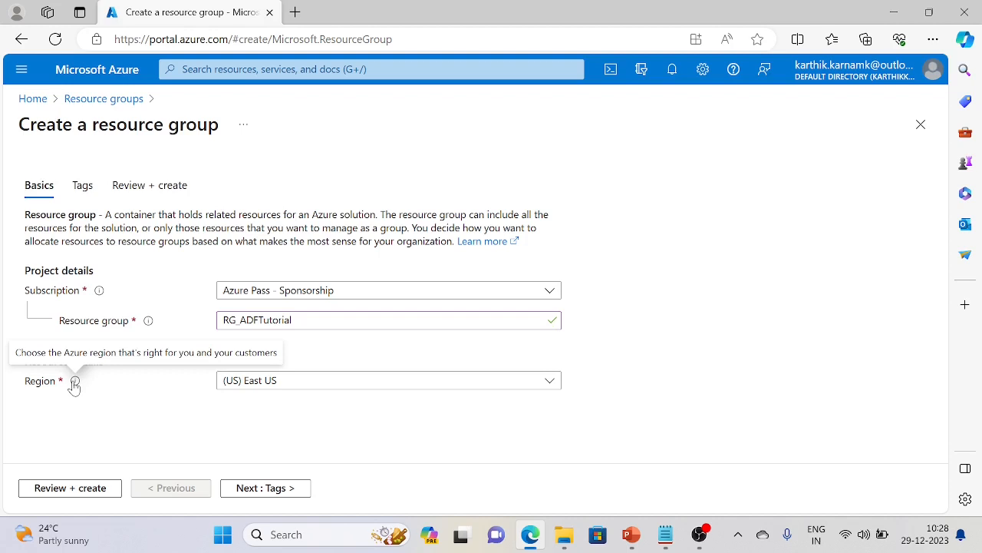
click(548, 386)
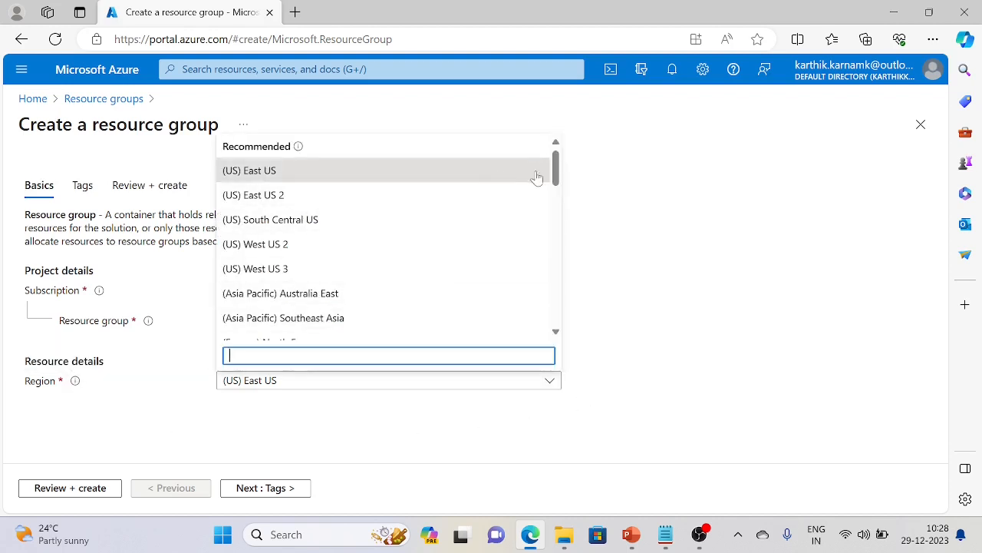
mouse_move(556, 175)
mouse_down()
mouse_move(533, 253)
mouse_move(530, 322)
mouse_move(540, 172)
mouse_up()
click(300, 178)
click(176, 433)
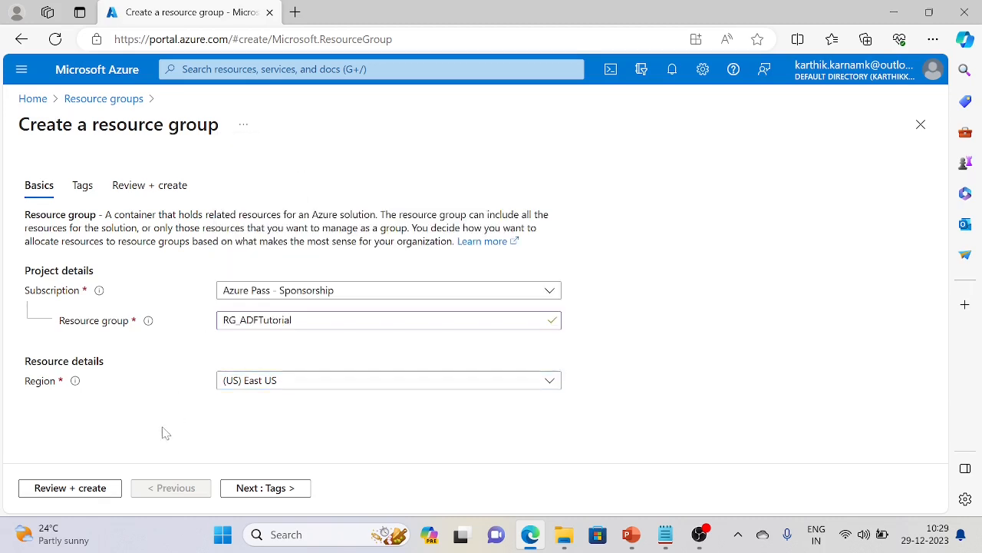
- Add a tag to the resource group with the name "Name" and the value "Resource Group"
click(253, 489)
click(97, 289)
text(Name)
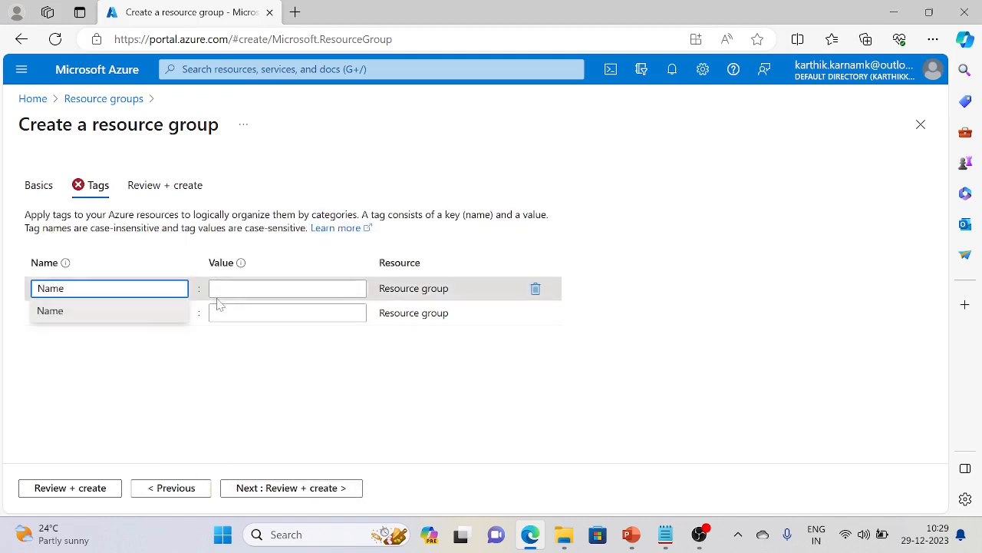
key(Tab)
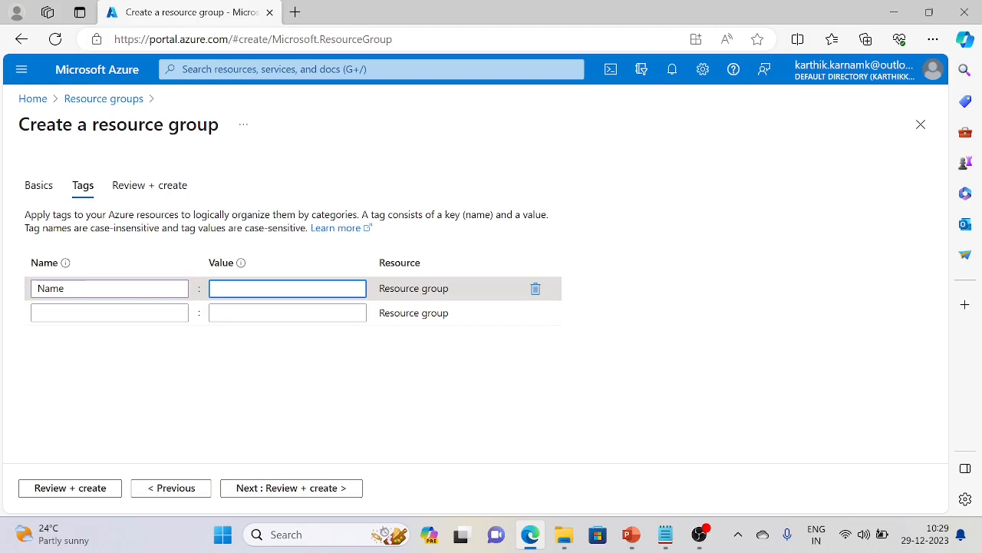
text(Resource)
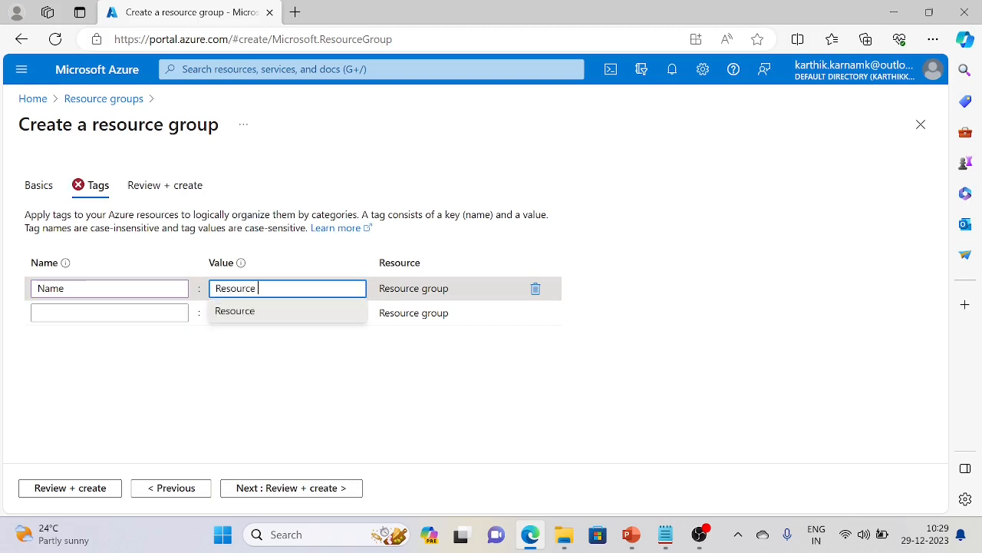
text( Group)
click(215, 370)
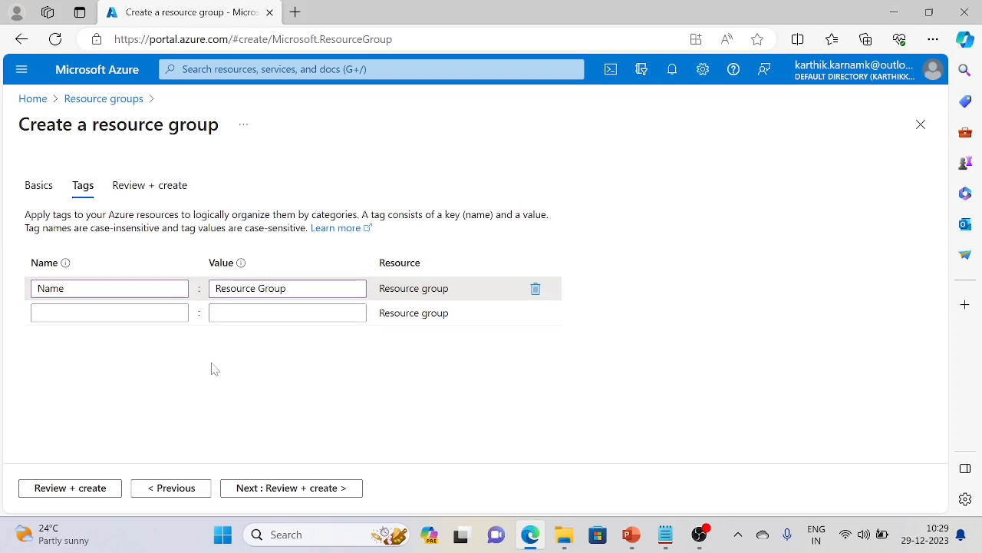
- Review the settings, create the resource group and dismiss the notification
click(282, 490)
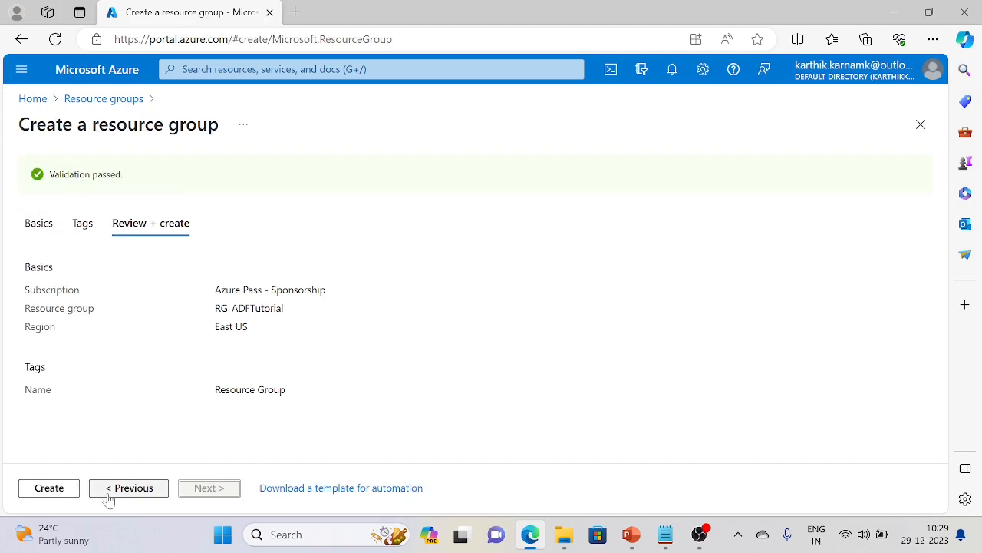
click(60, 492)
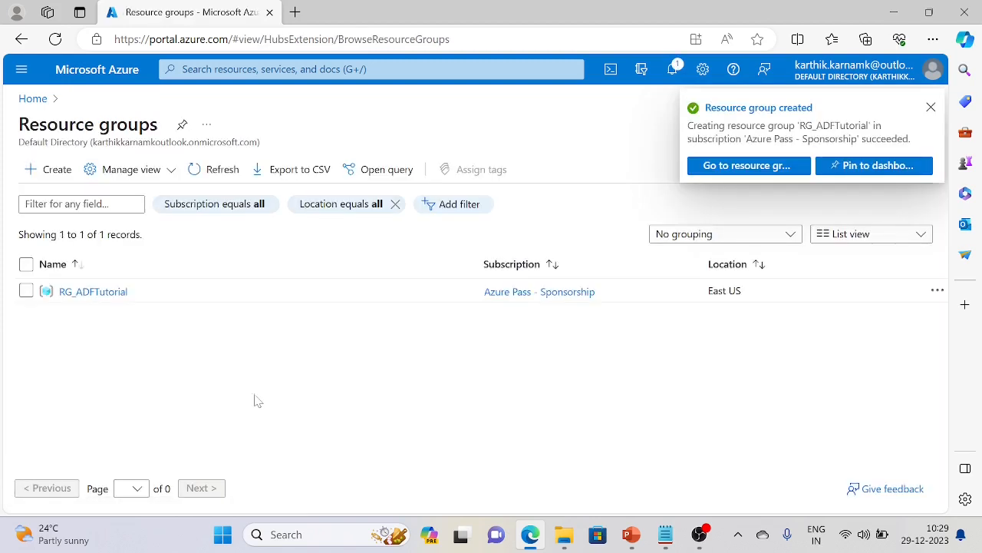
click(931, 107)
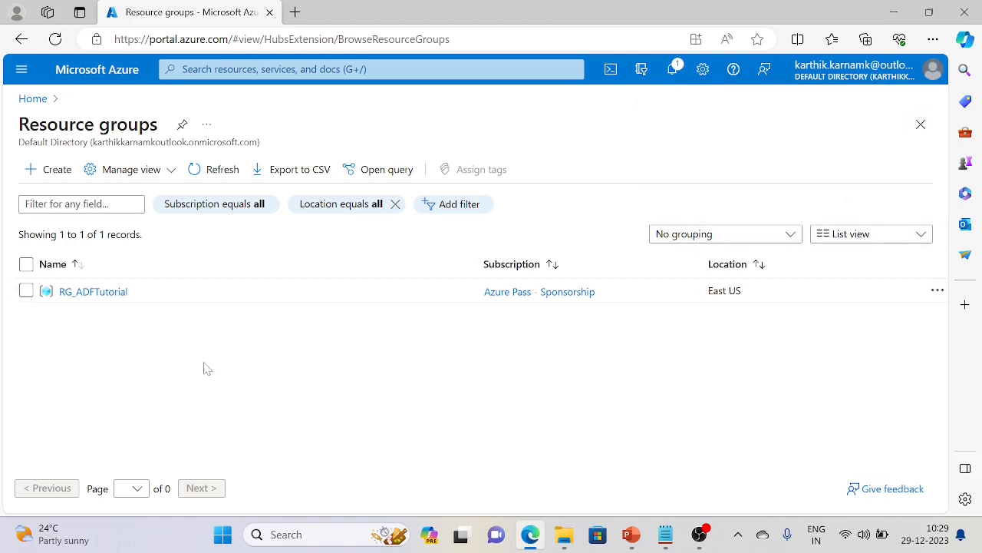
- Switch to PowerPoint, copy the title ADFTutorialDataFactory from slide 4 and return to the Azure portal
click(630, 535)
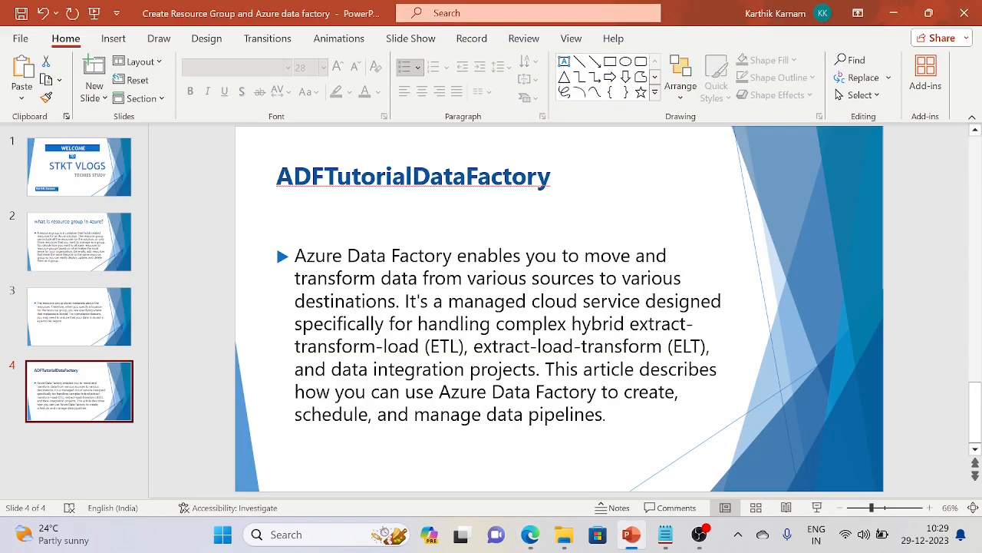
click(482, 180)
double_click(480, 180)
key(ctrl+c)
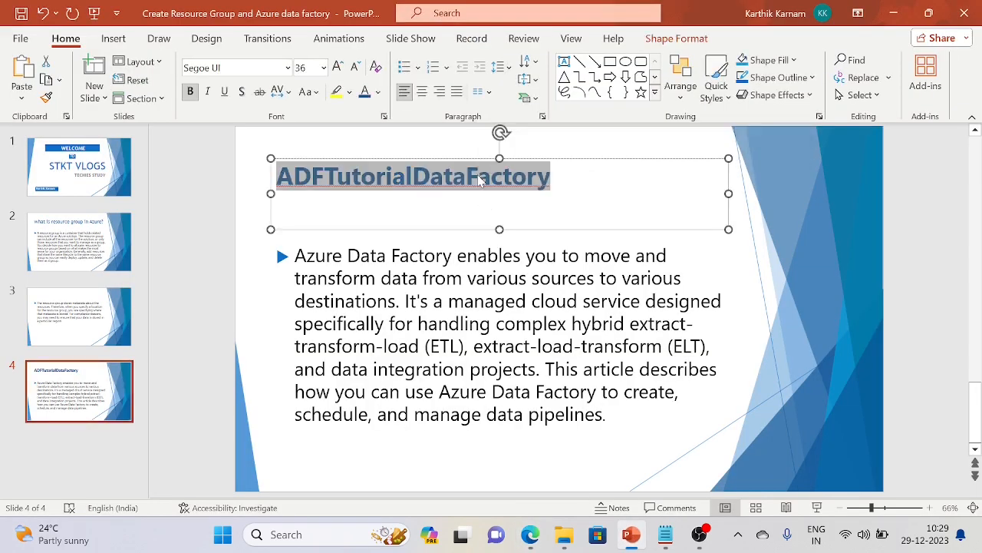
click(893, 13)
- Go back to the portal home, search for "data" and open the Data factories service
click(47, 169)
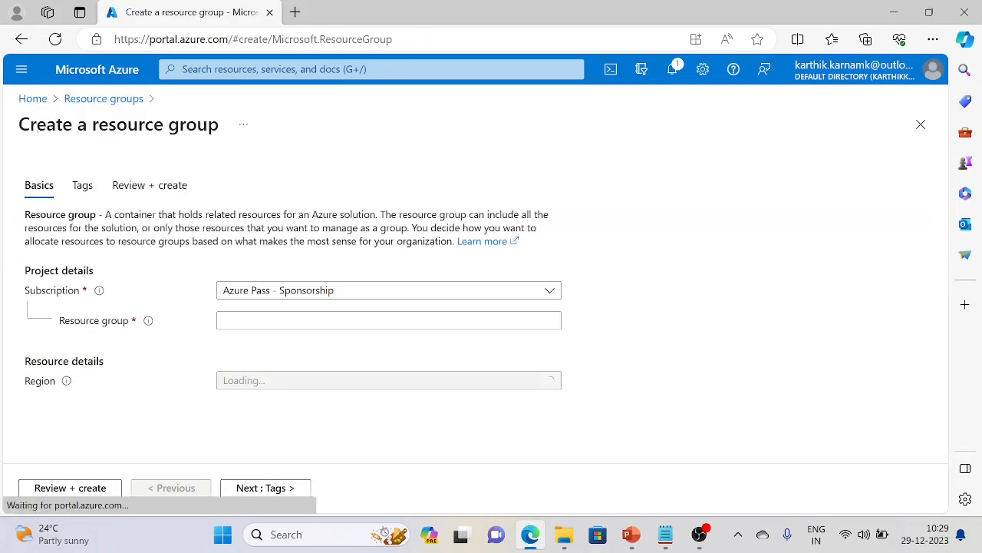
click(32, 98)
click(240, 70)
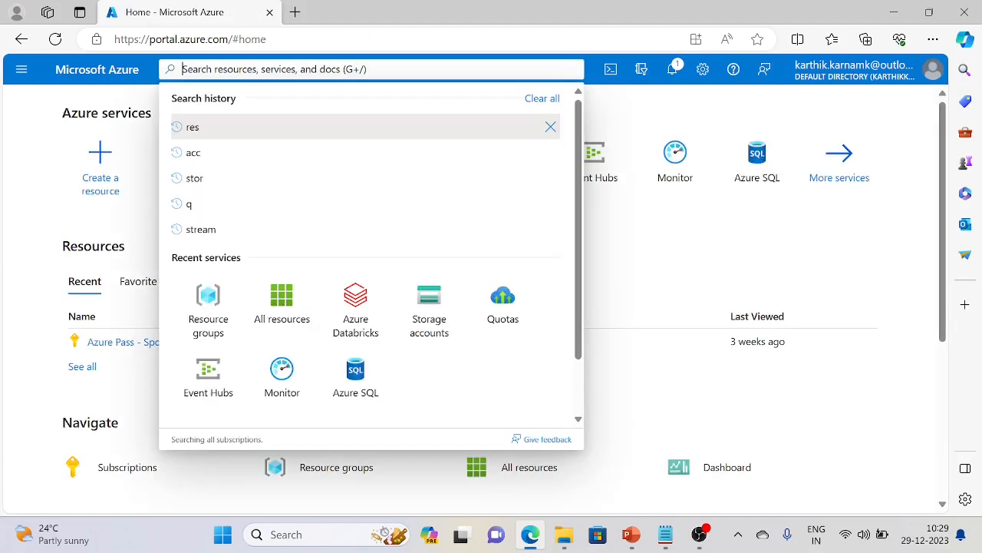
text(data)
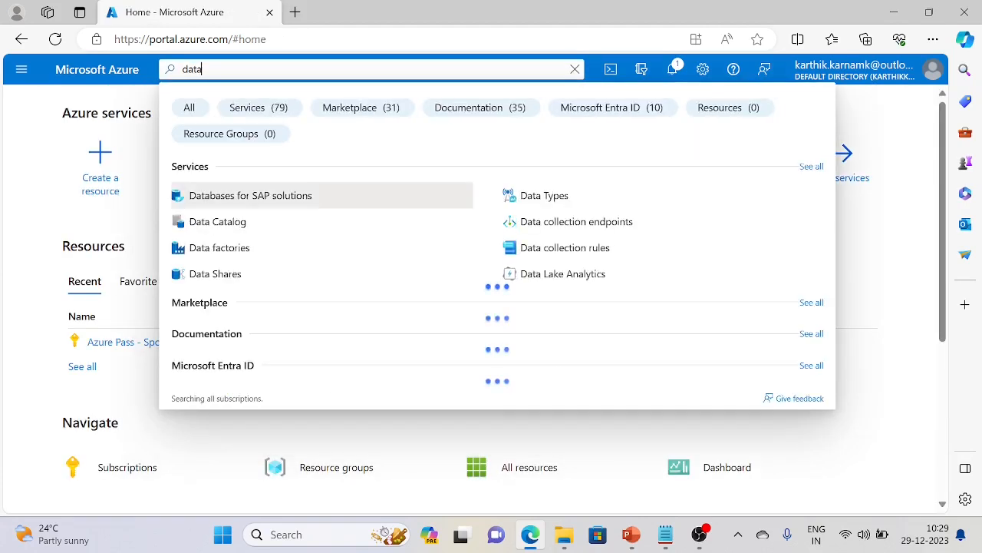
click(253, 246)
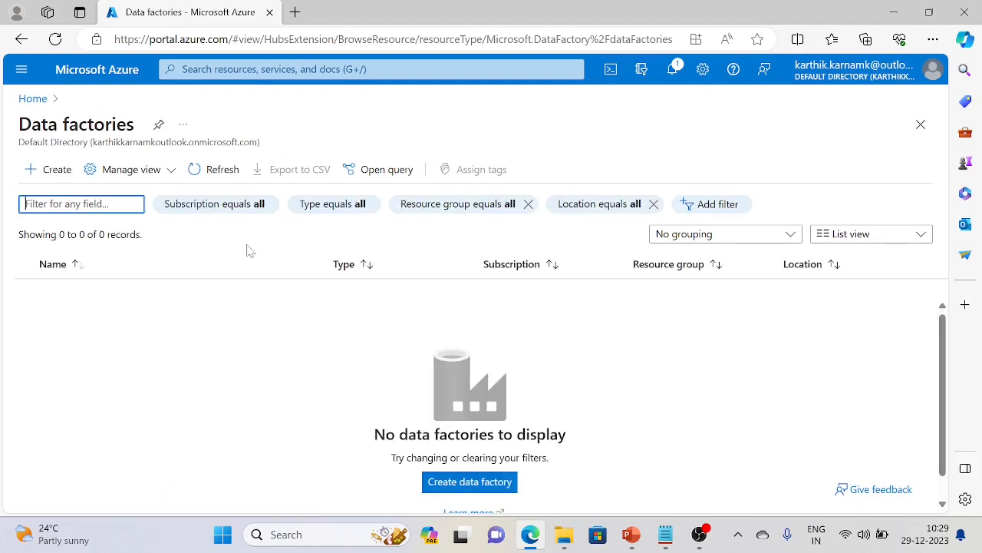
scroll(128, 314, down, 1)
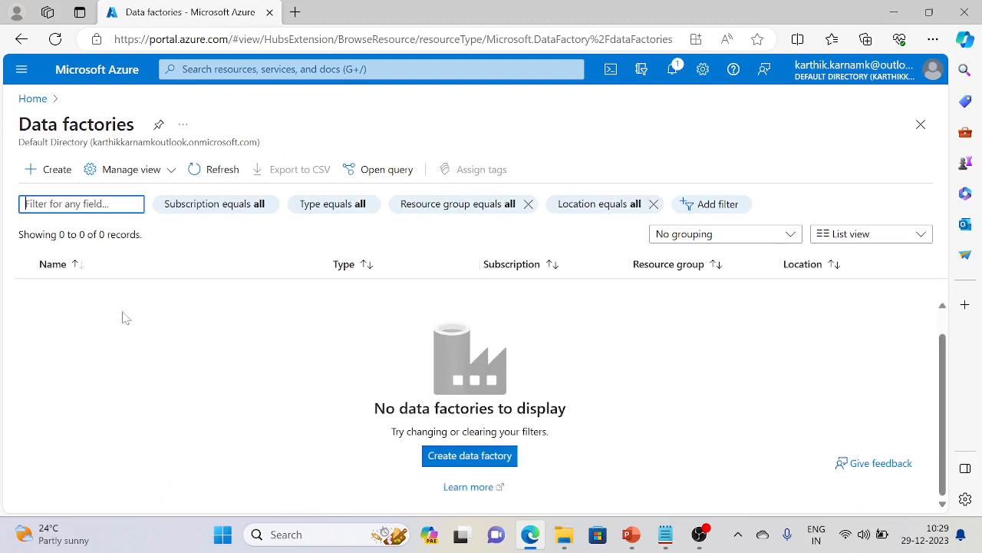
- Start creating a new data factory and assign it to the existing resource group RG_ADFTutorial
click(445, 455)
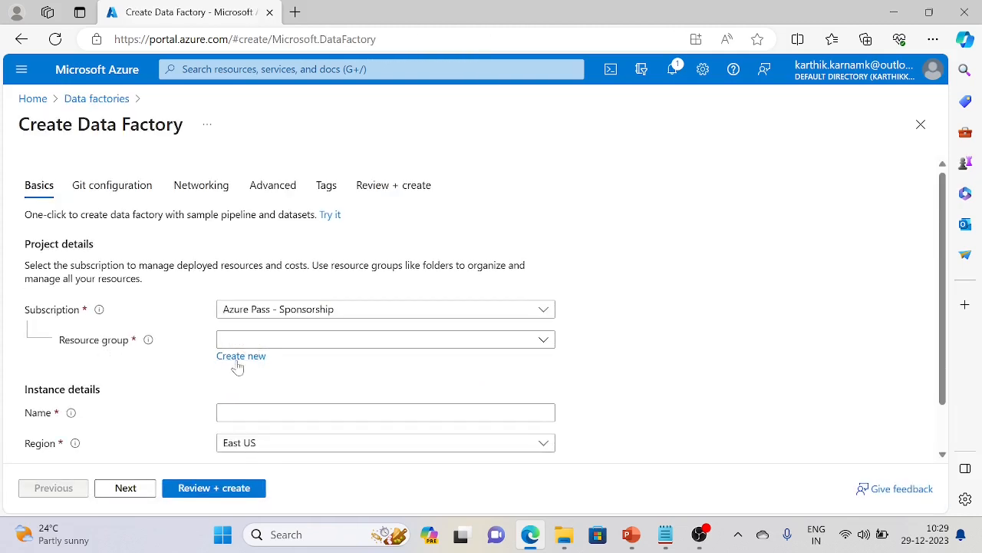
scroll(568, 357, down, 1)
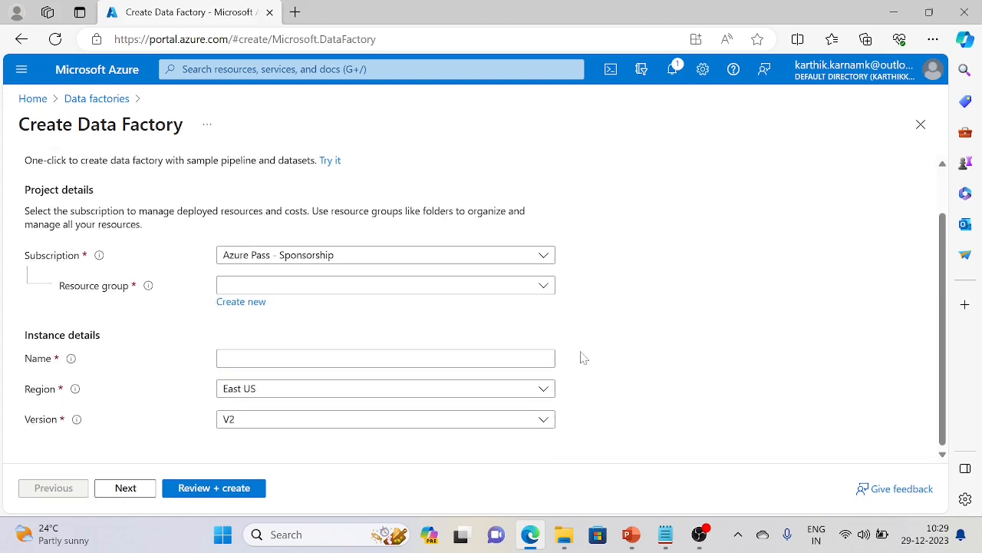
click(544, 286)
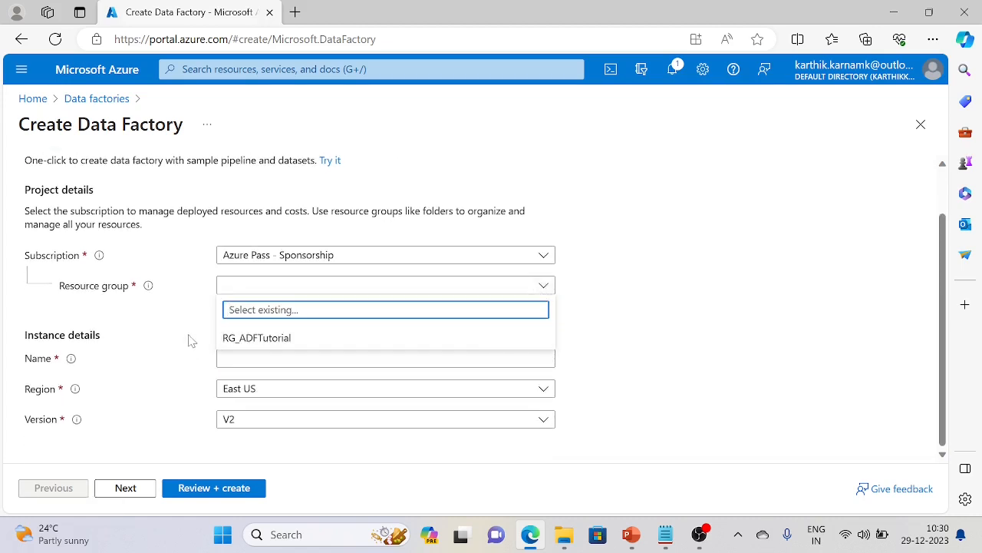
click(272, 339)
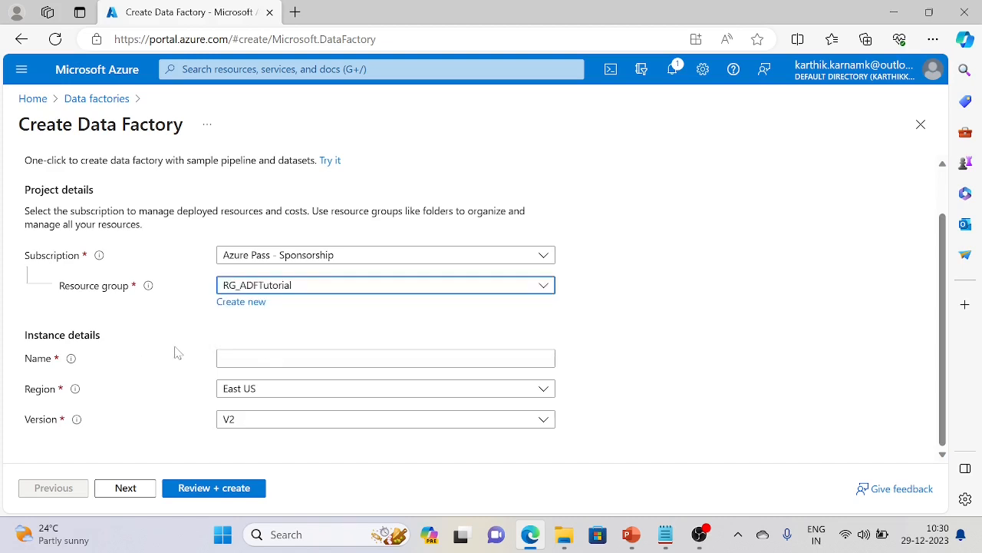
- Name the data factory ADFTutorialDataFactory and extend the name to ADFTutorialDataFactoryPractice
click(243, 360)
key(ctrl+v)
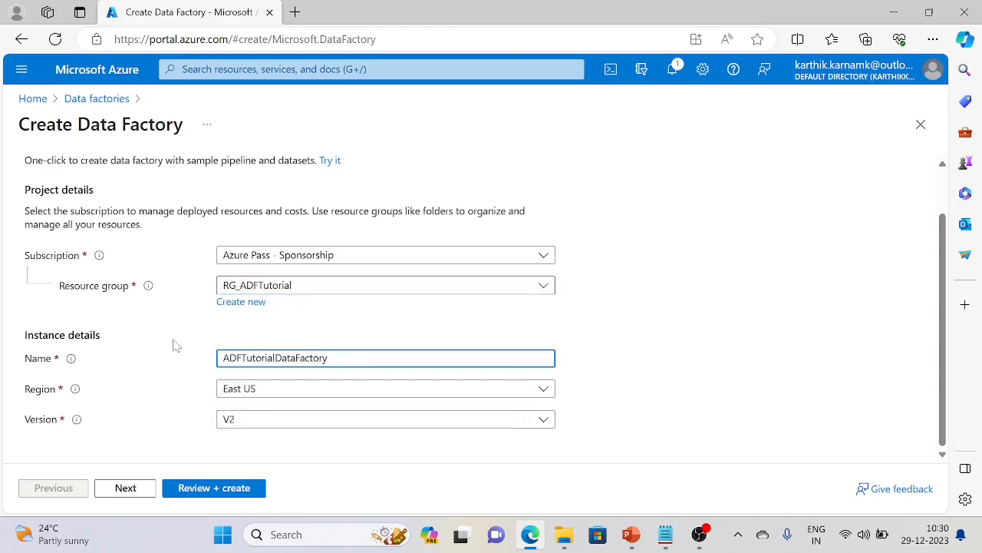
click(175, 353)
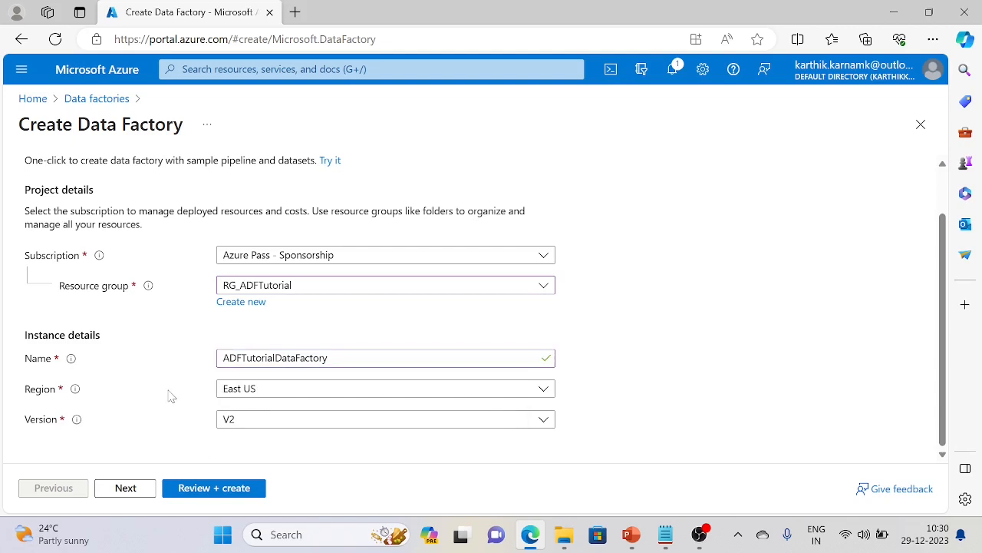
click(328, 342)
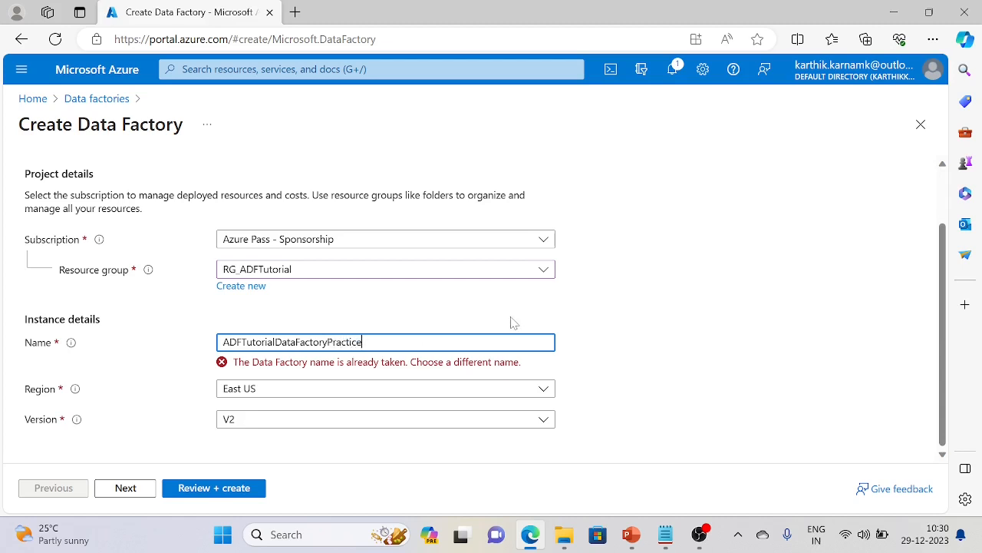
click(569, 331)
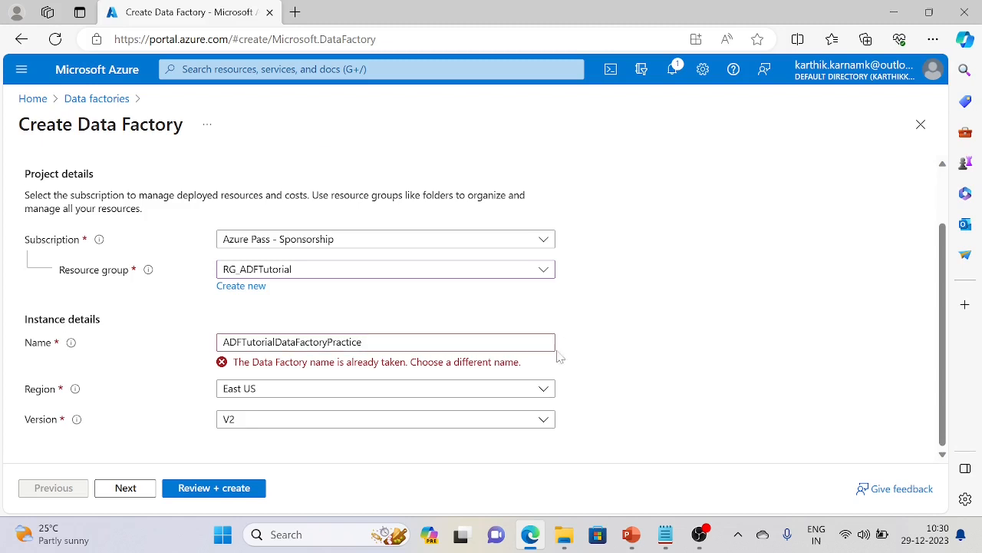
- Change the data factory name to ADFDataFactoryPracticeTutorialSTKTVTechiesStudy
click(365, 342)
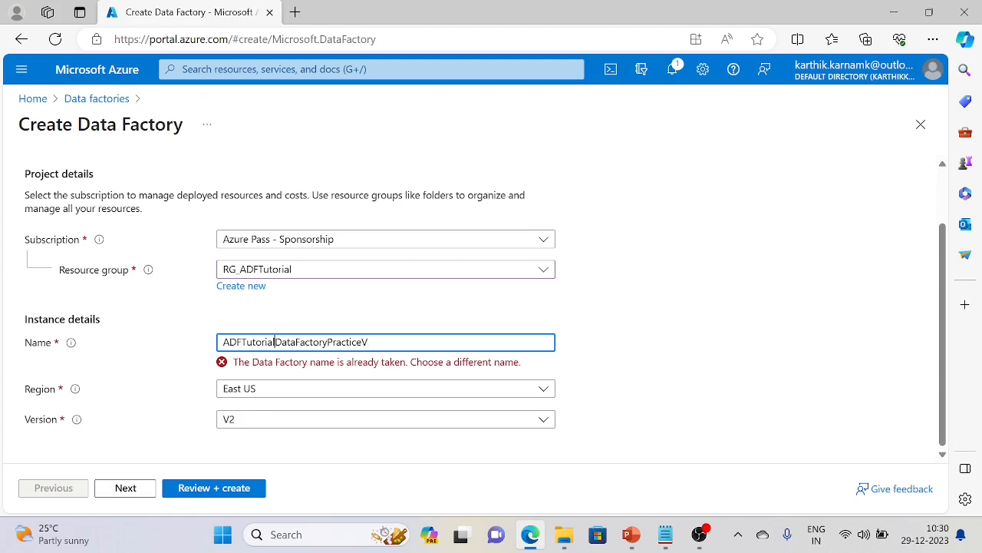
key(shift+Left)
key(shift+Left)
key(shift+Left)
key(shift+Left)
key(shift+Left)
key(shift+Left)
key(shift+Left)
key(shift+Left)
key(ctrl+c)
key(BackSpace)
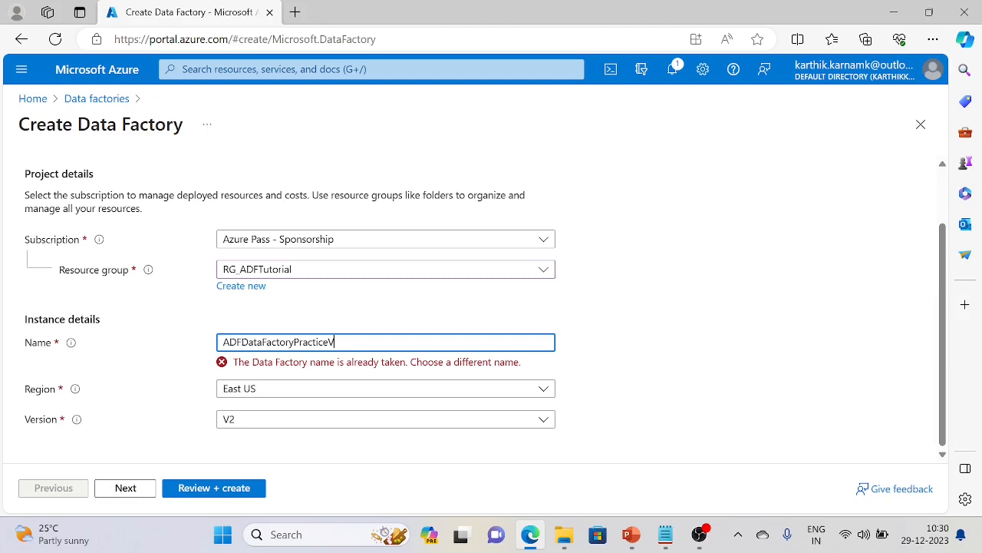
key(ctrl+v)
text(log)
text(Tech)
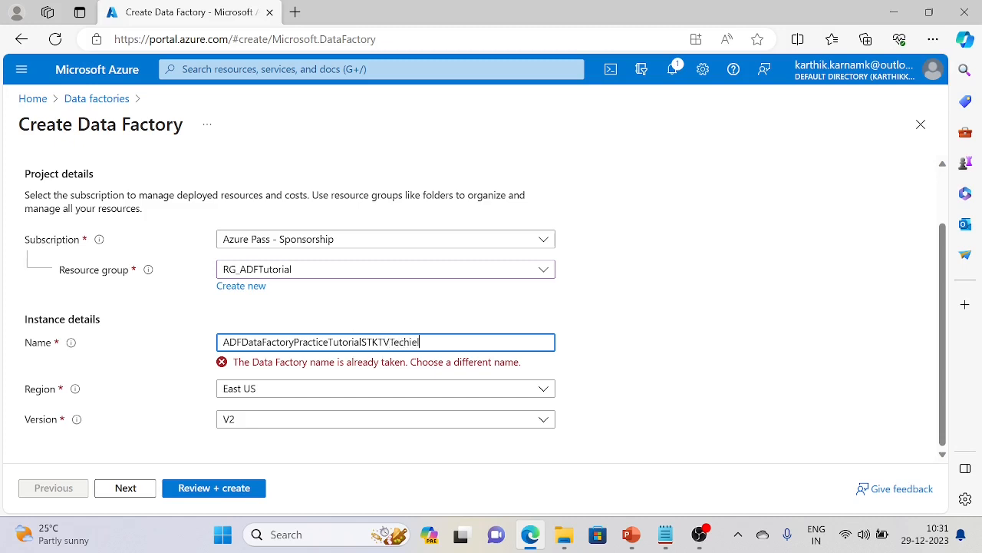
text(iesStud)
text(ay)
click(725, 361)
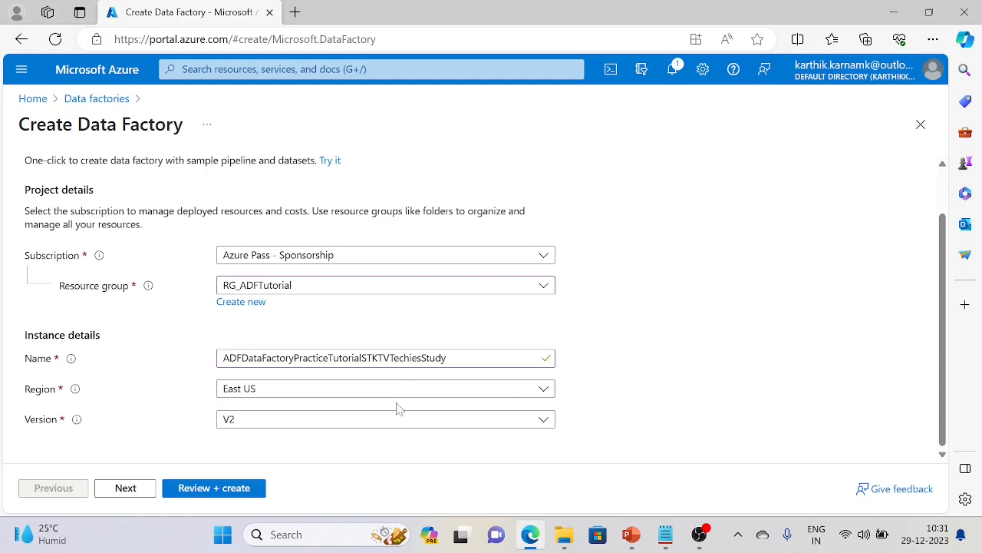
- Select V2 as the data factory version and proceed to the Git configuration
scroll(323, 437, up, 1)
scroll(282, 438, down, 1)
click(259, 420)
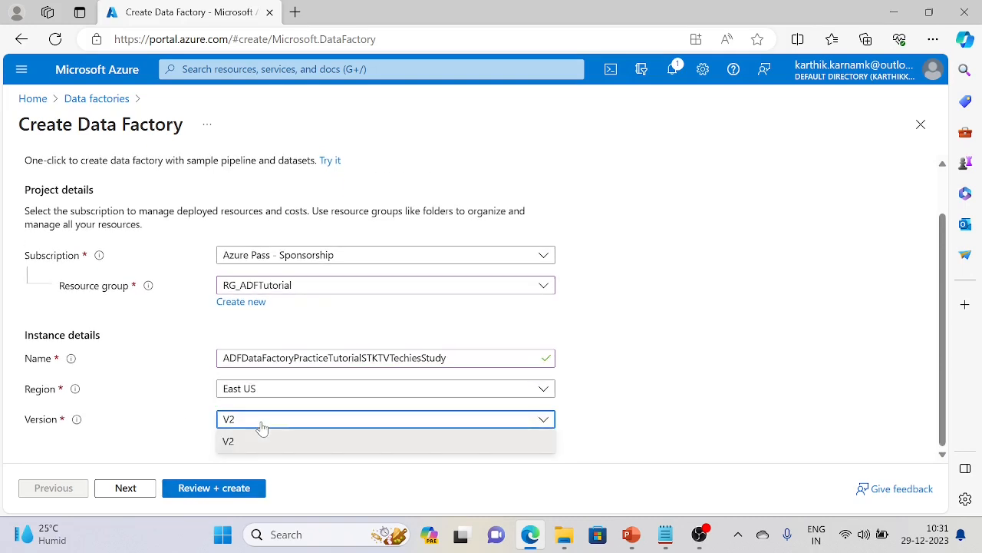
click(244, 443)
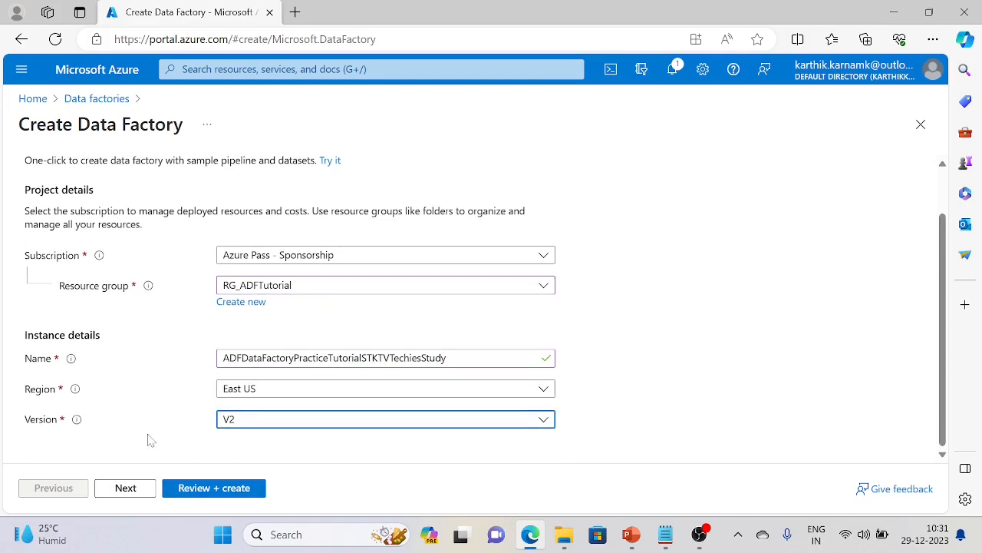
scroll(128, 348, up, 1)
click(126, 487)
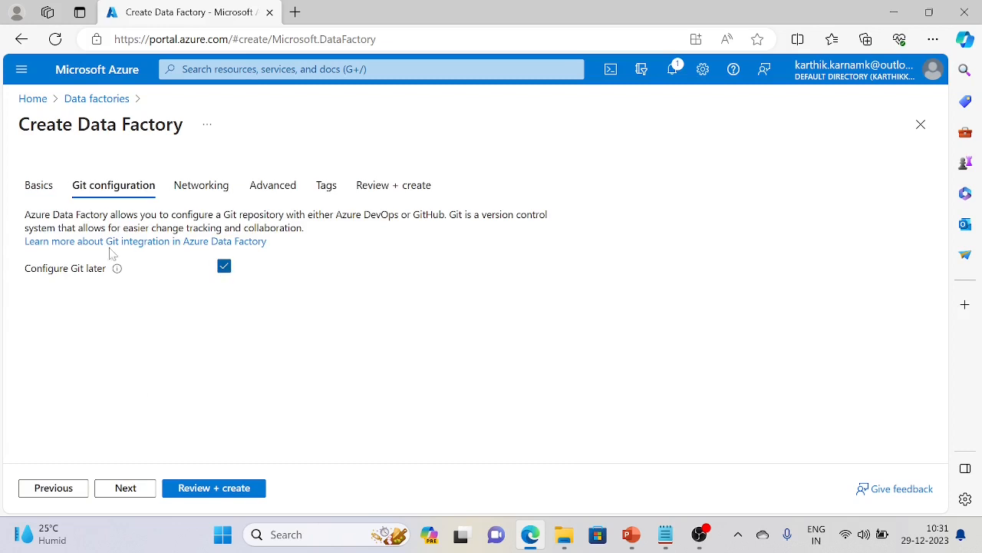
- Check the Git repository options, leave "Configure Git later" enabled and proceed to the networking settings
click(223, 268)
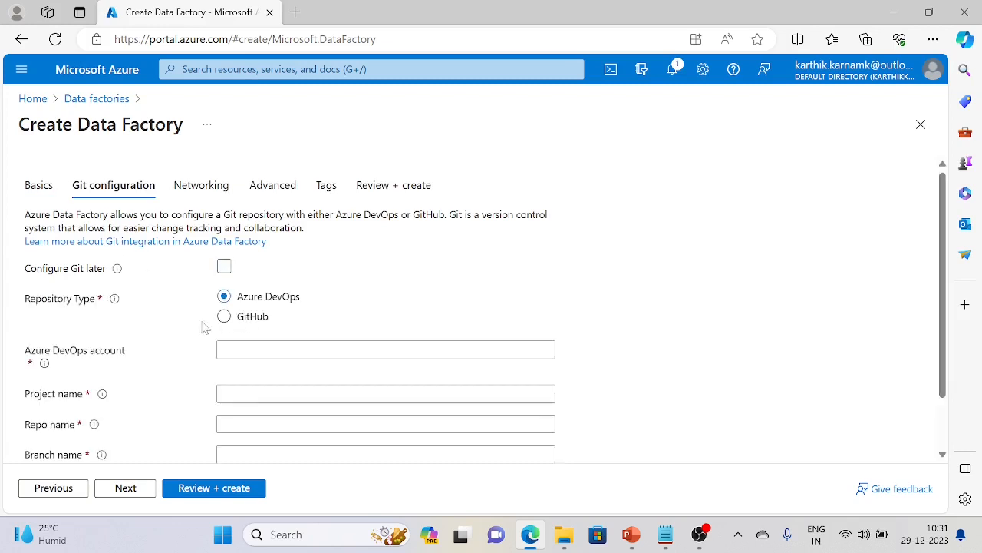
click(223, 268)
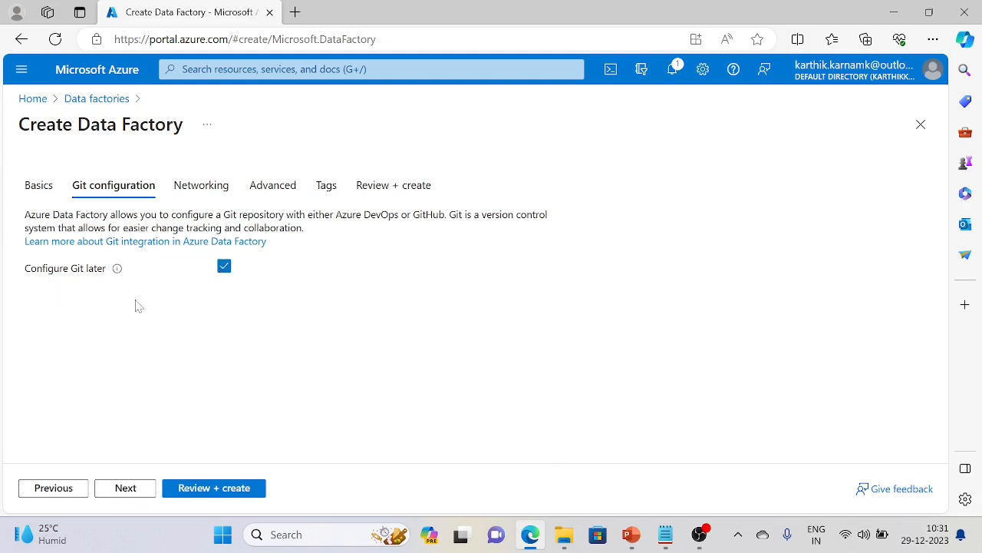
click(129, 495)
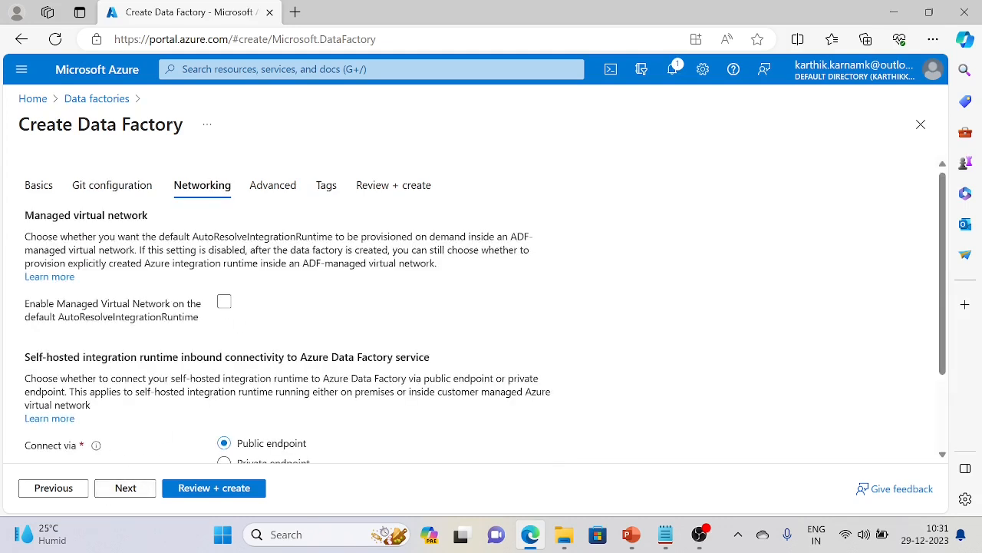
scroll(177, 365, down, 1)
scroll(148, 363, up, 1)
click(130, 192)
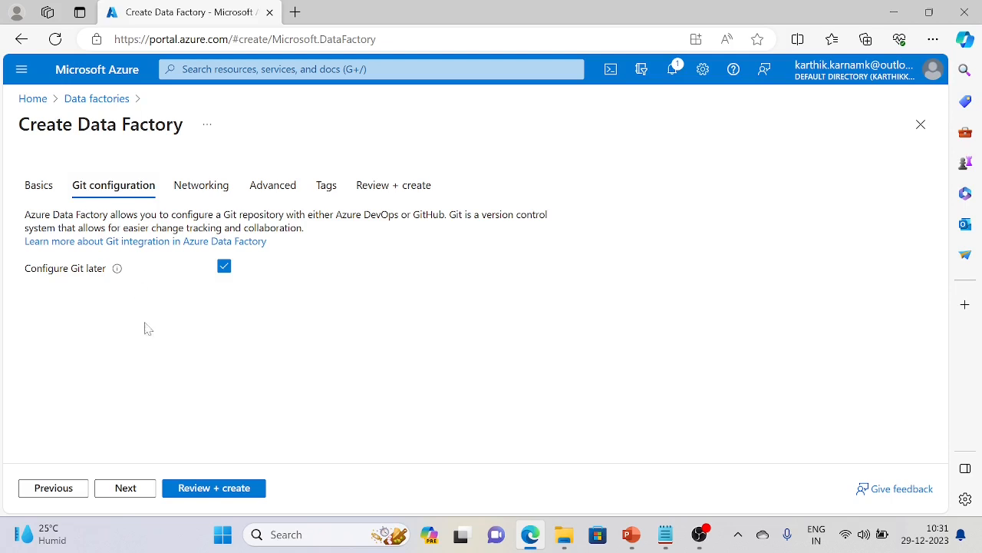
click(204, 189)
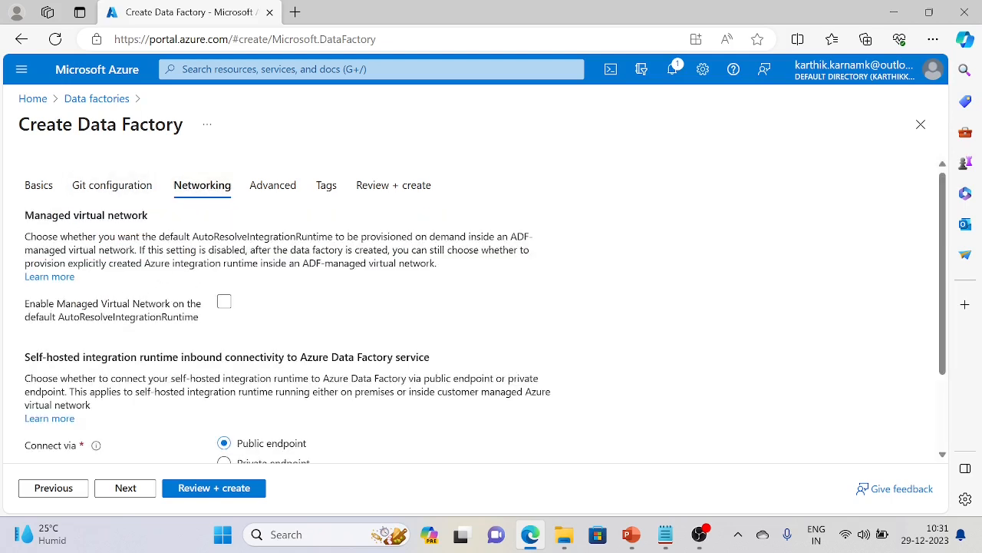
- Keep the default networking settings with the public endpoint and the default encryption, and proceed to the tags
scroll(159, 375, down, 2)
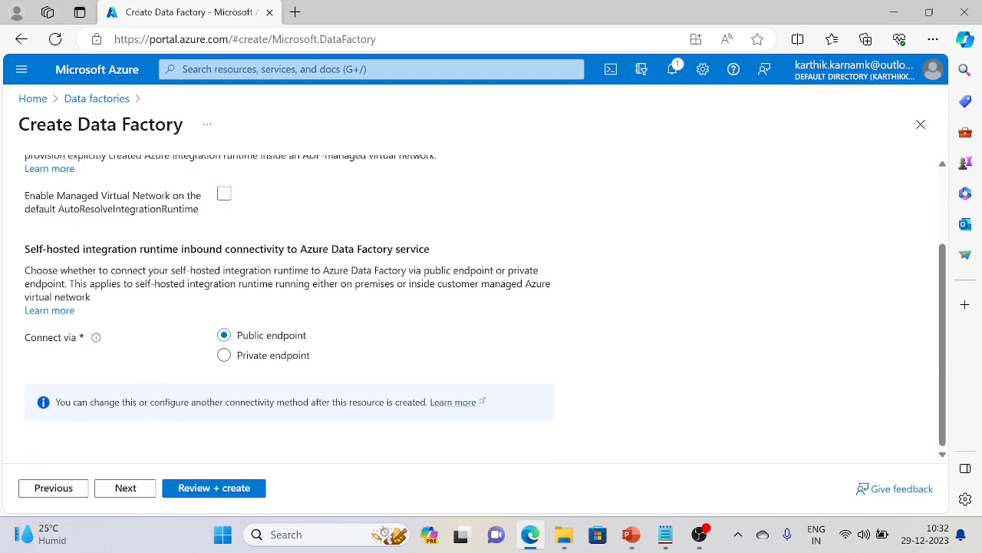
click(125, 488)
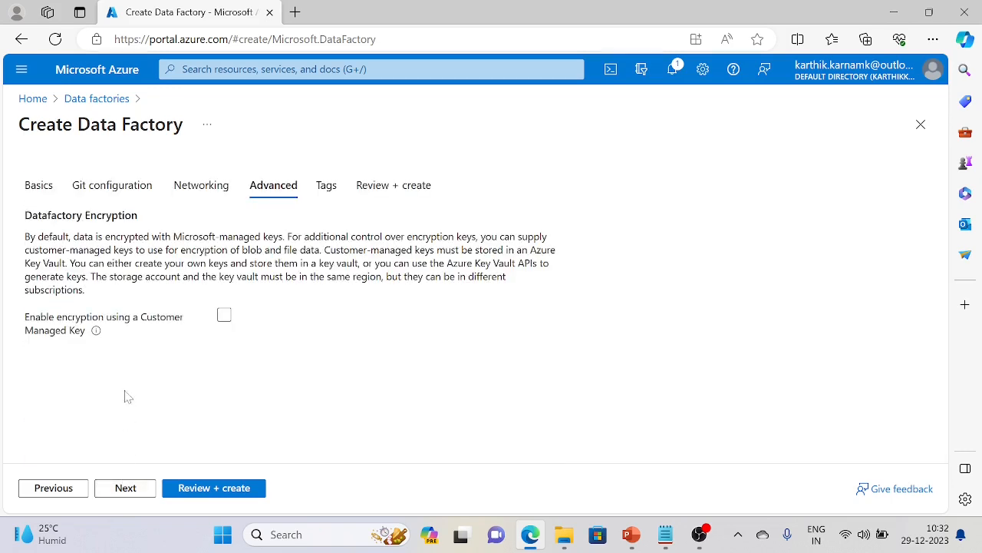
click(131, 491)
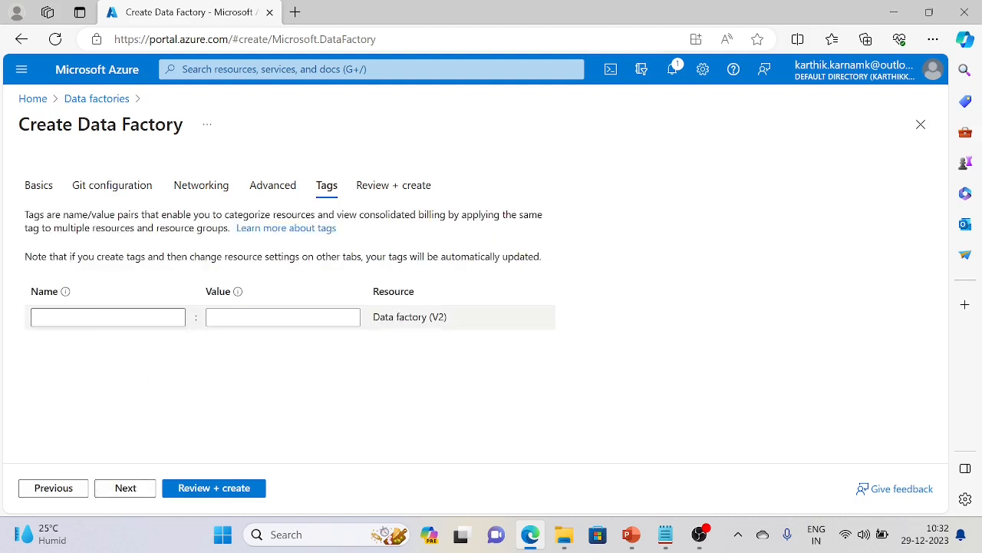
- Add a tag with the name "Name" and the value "Test Datafactory", and proceed to the final review
click(108, 317)
text(Na)
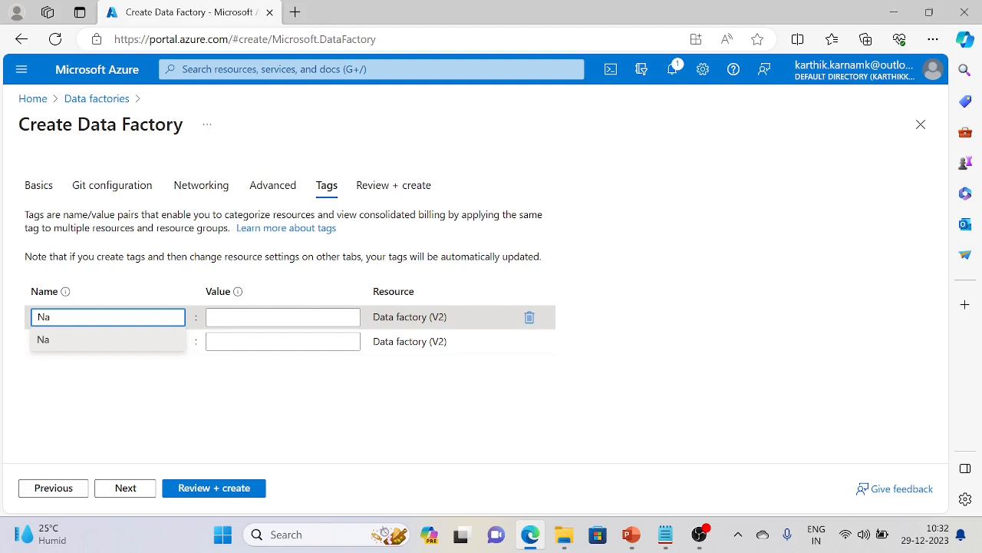
text(me)
click(283, 317)
text(T3st)
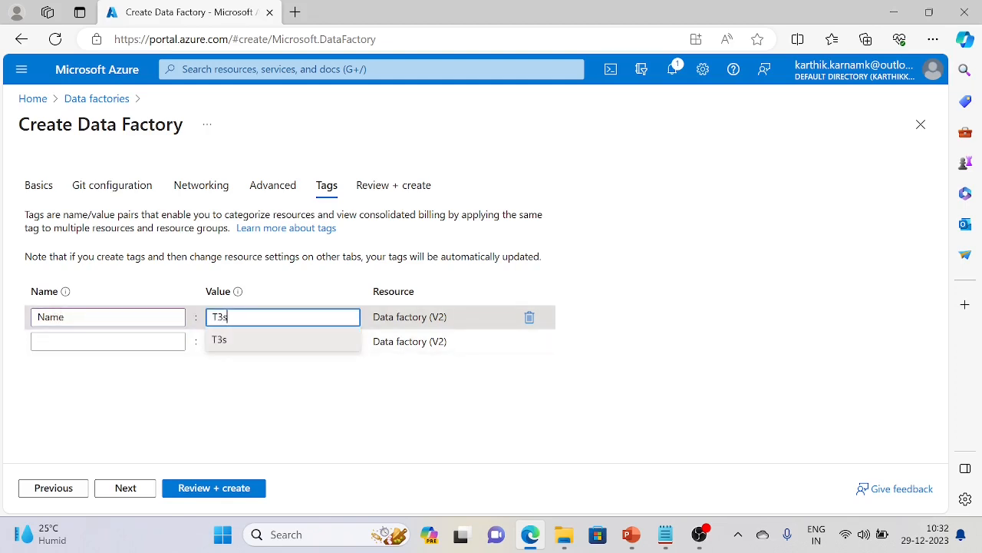
key(BackSpace)
key(BackSpace)
key(BackSpace)
text(est Datafactor)
click(273, 412)
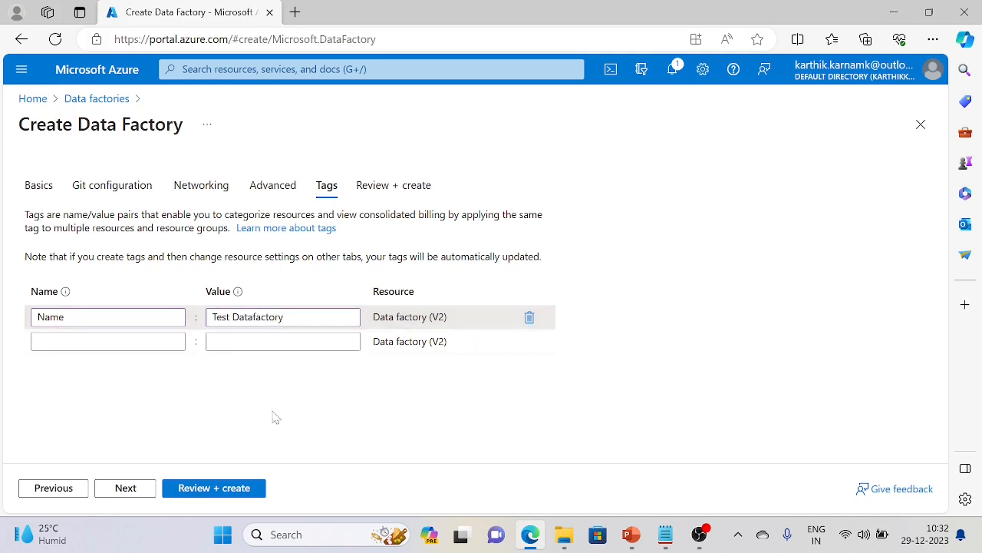
click(141, 491)
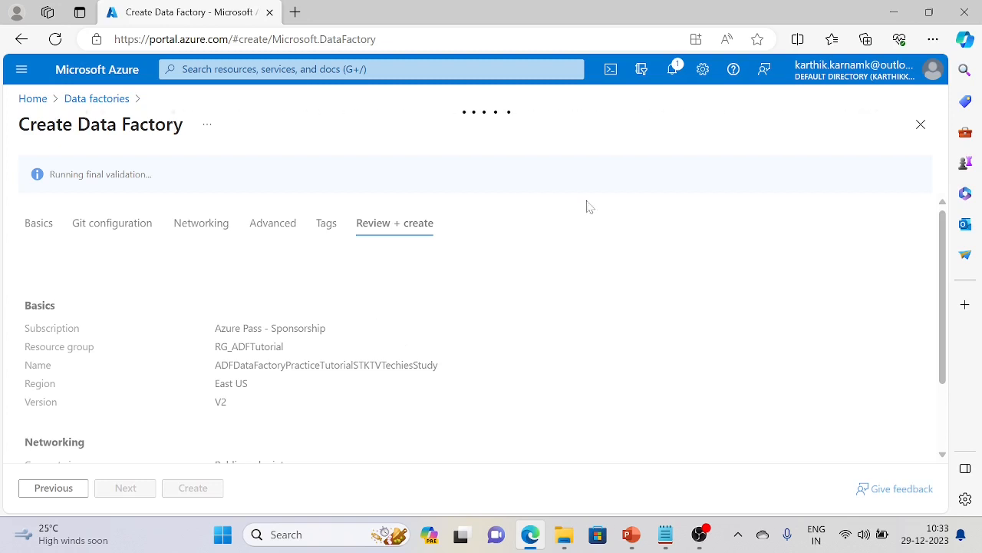
- From the notifications, pin the resource group RG_ADFTutorial to a new private dashboard named ADFTutorial, and close the notifications
click(672, 70)
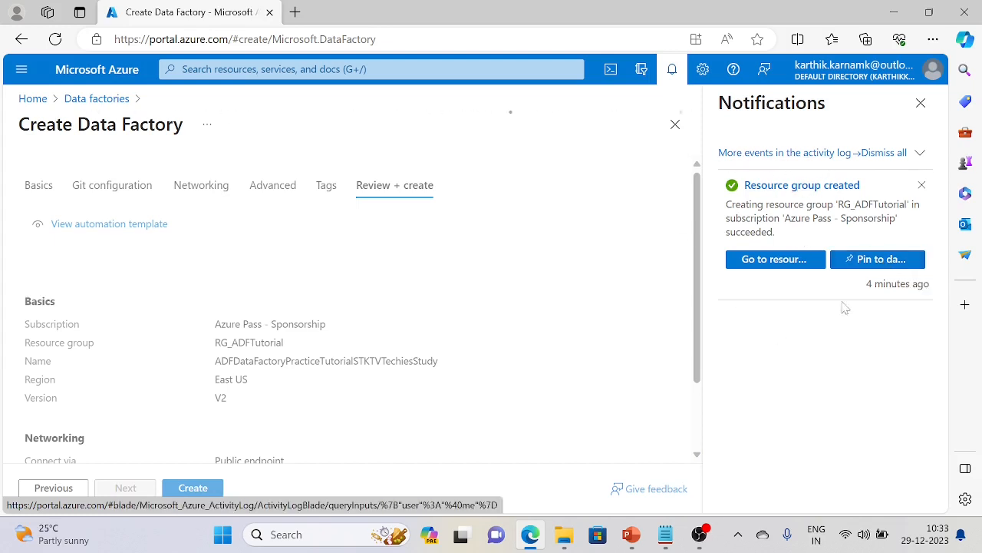
click(865, 259)
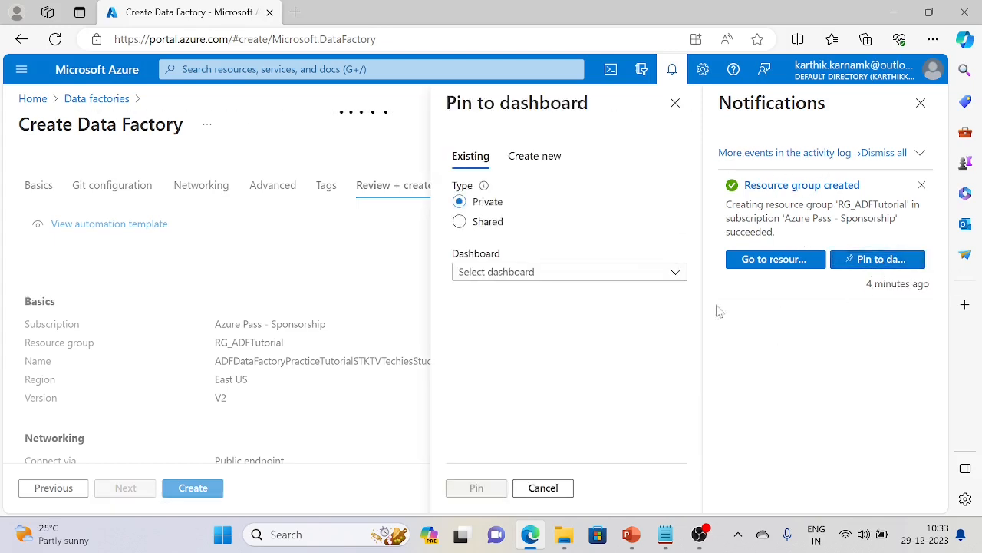
click(546, 163)
click(499, 271)
text(A)
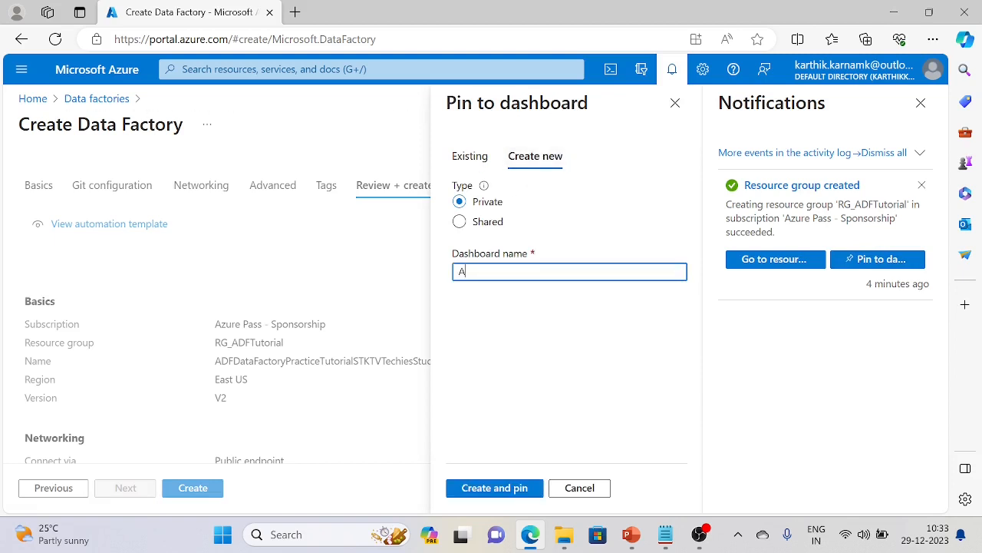
text(DFT)
text(utorial)
click(496, 491)
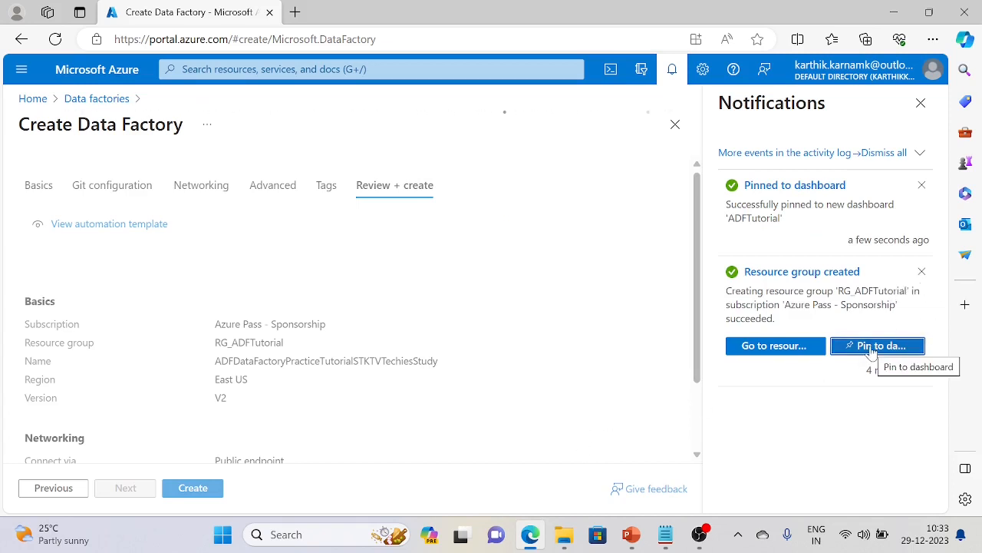
click(783, 350)
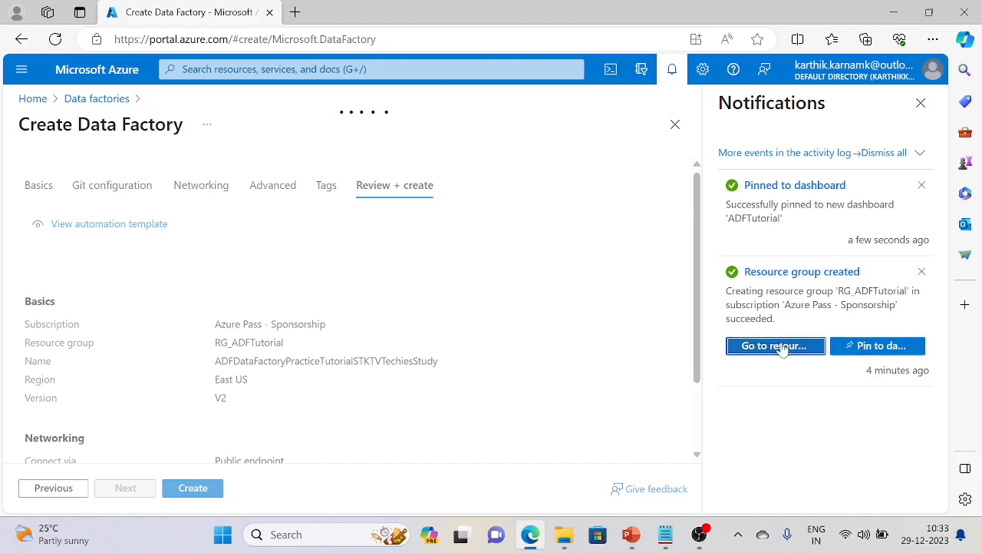
click(921, 103)
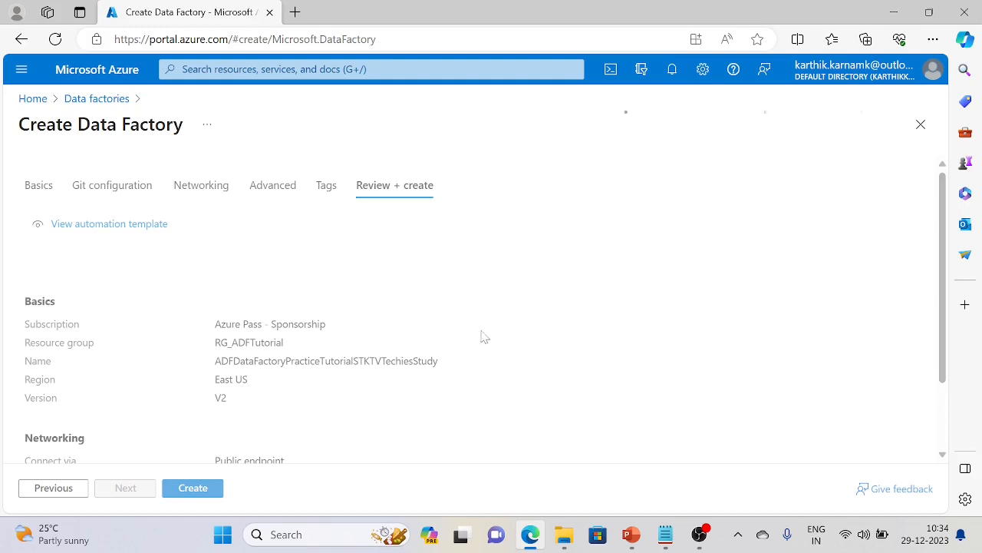
- Open the Azure portal home page at portal.azure.com in a new browser tab beside the data factory creation
right_click(198, 7)
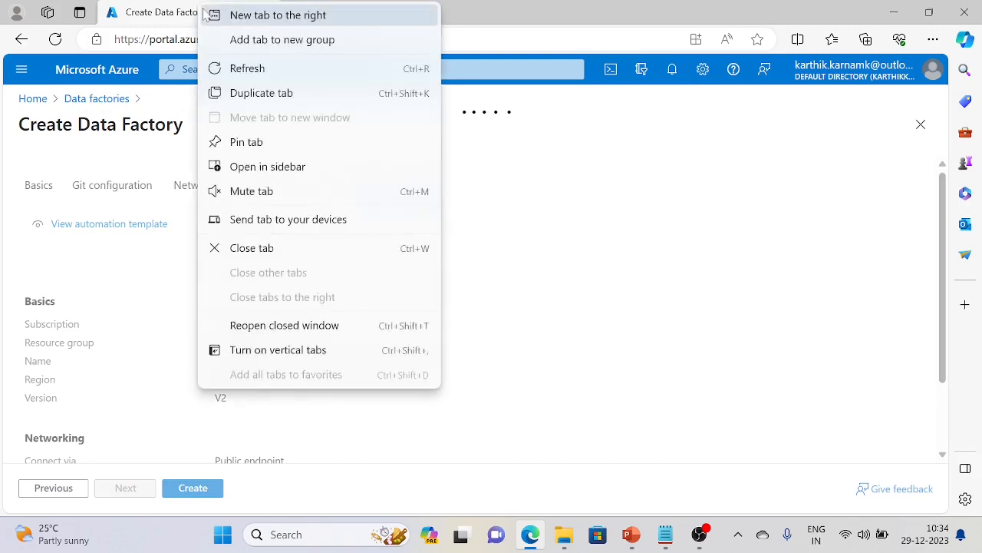
click(167, 6)
click(299, 14)
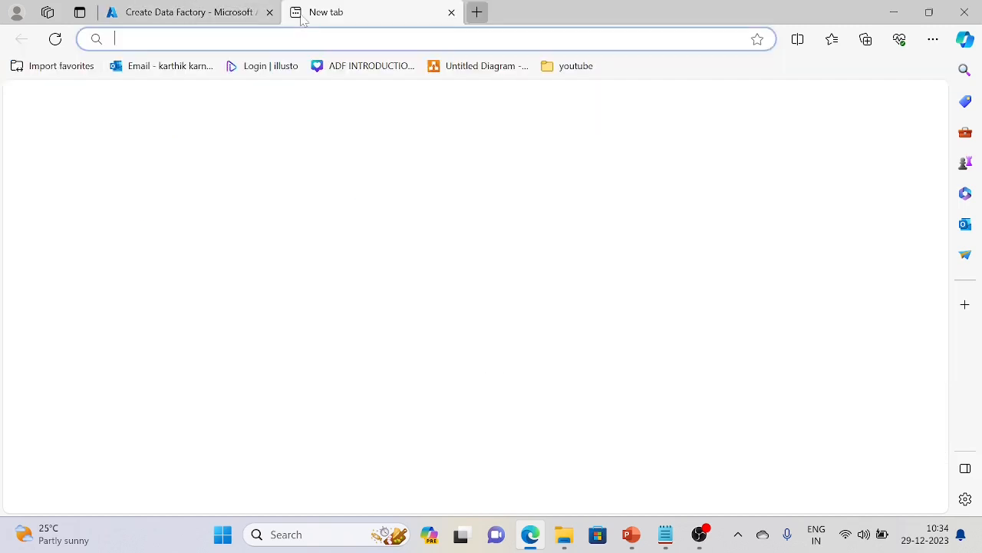
text(po)
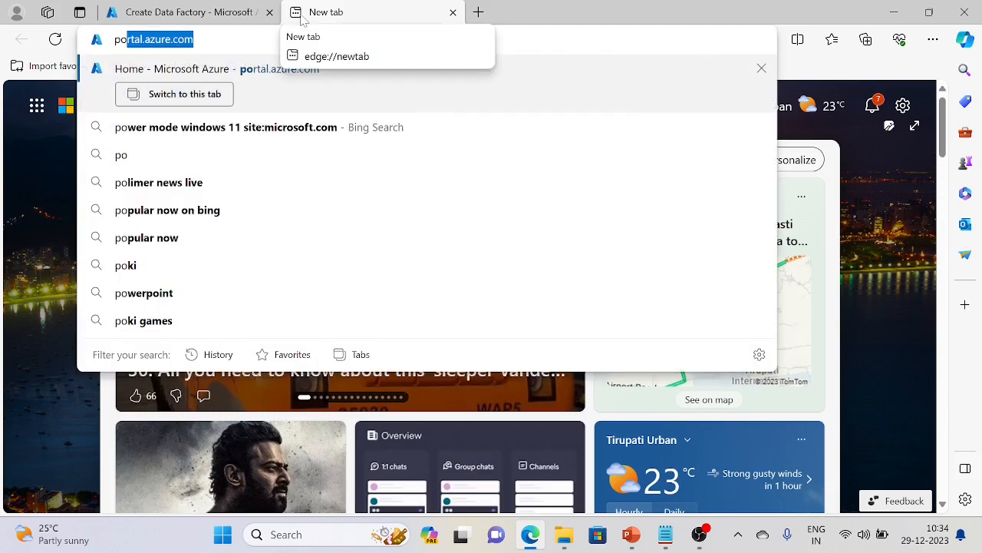
key(Return)
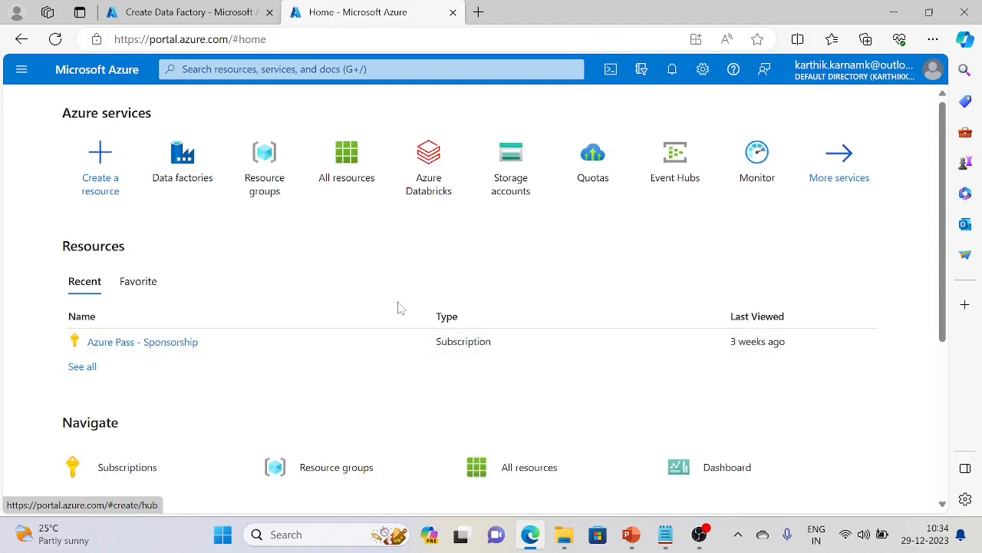
scroll(252, 376, up, 5)
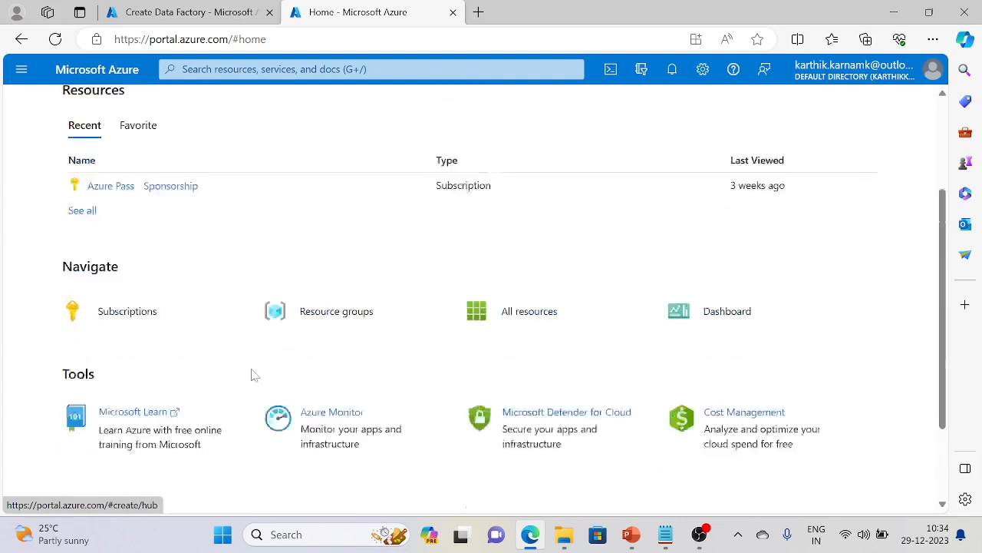
- Find the Dashboard hub by searching for "dash" and open the private dashboard ADFTutorial
click(223, 69)
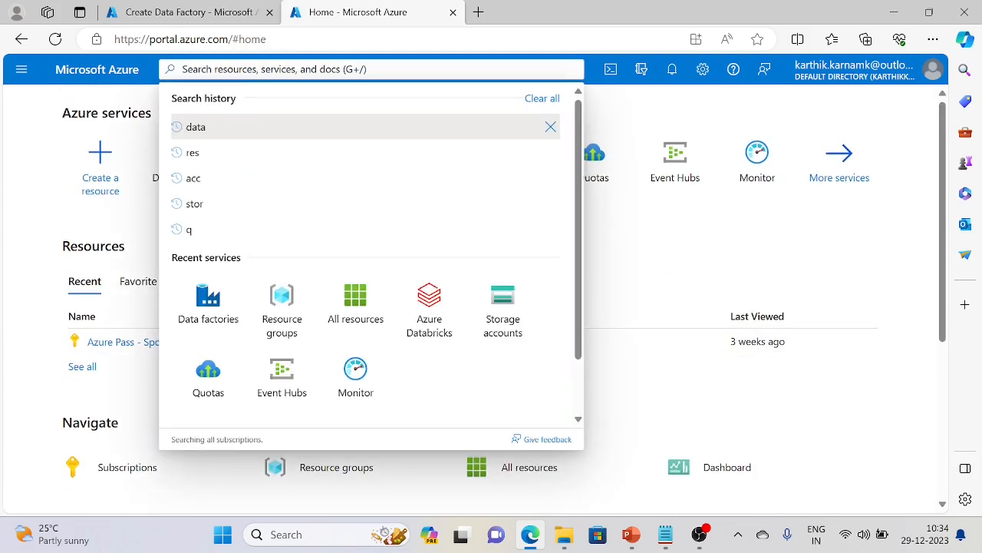
text(dash)
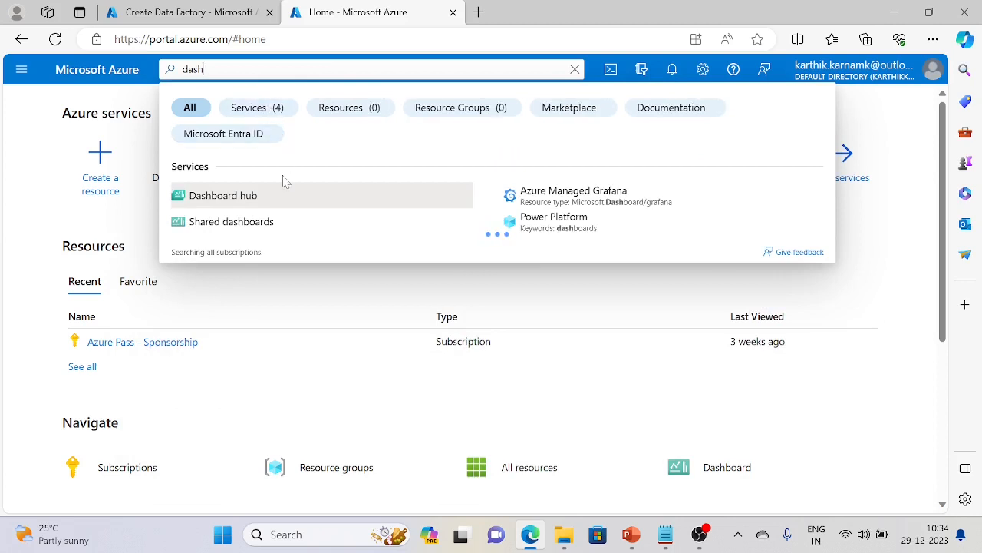
click(261, 201)
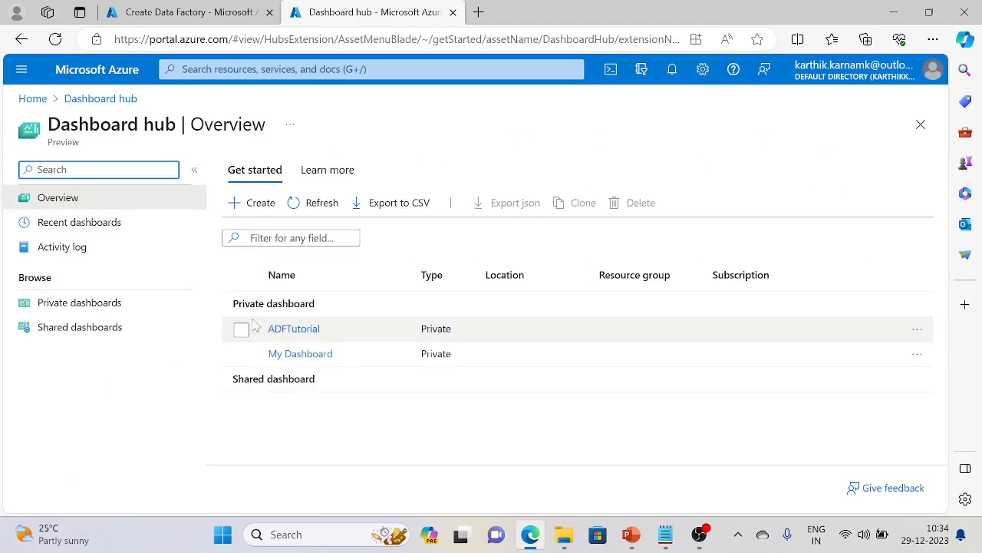
click(294, 329)
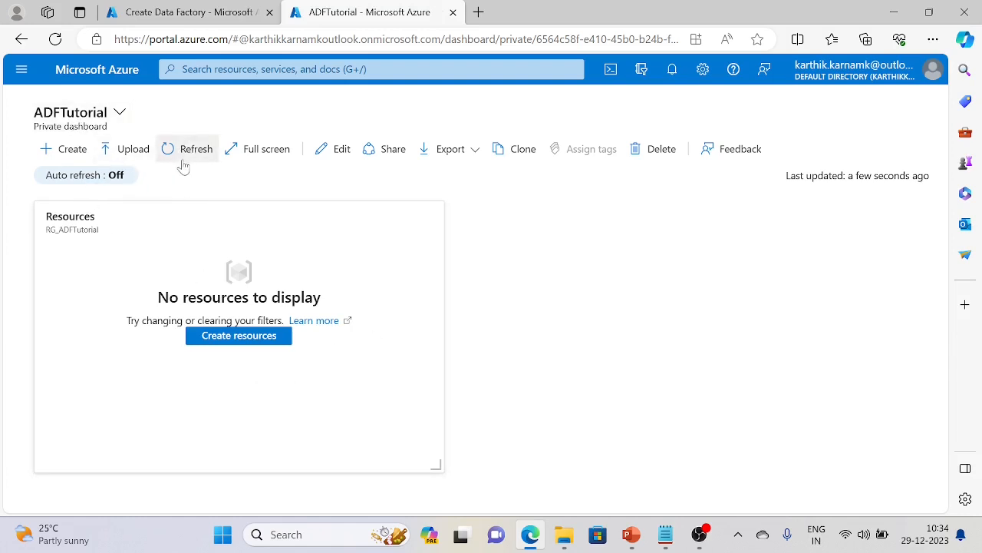
- Return to the pending data factory creation and check the portal notifications for its deployment
click(220, 9)
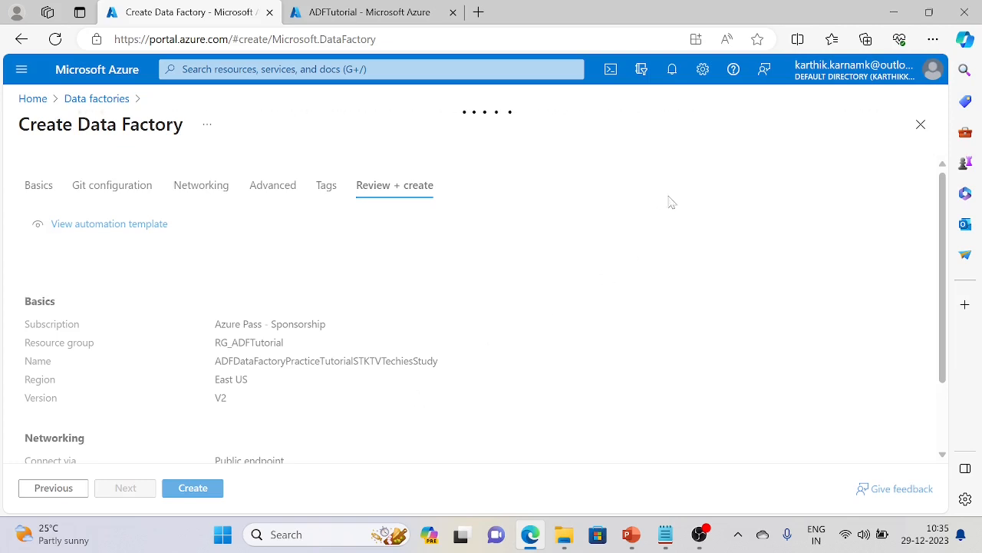
click(672, 71)
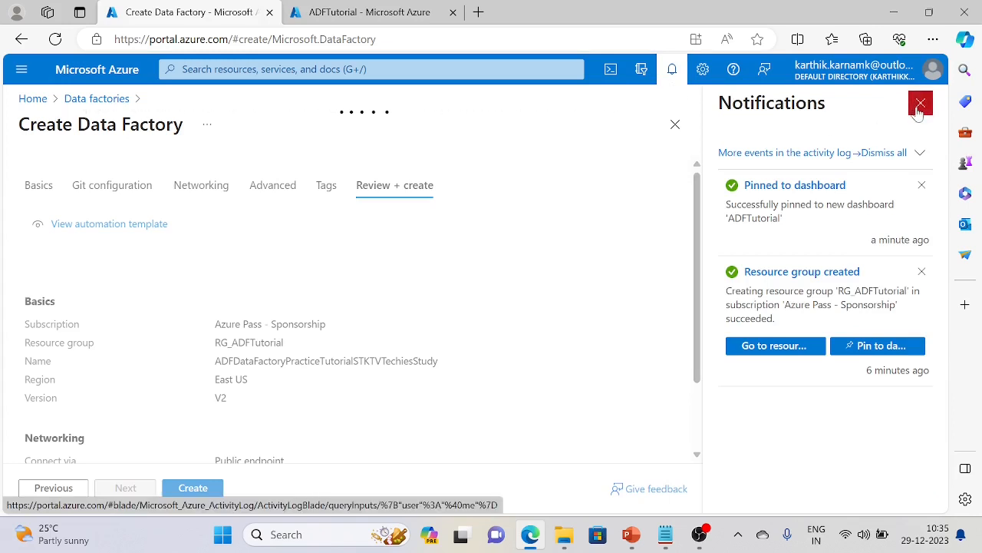
click(672, 70)
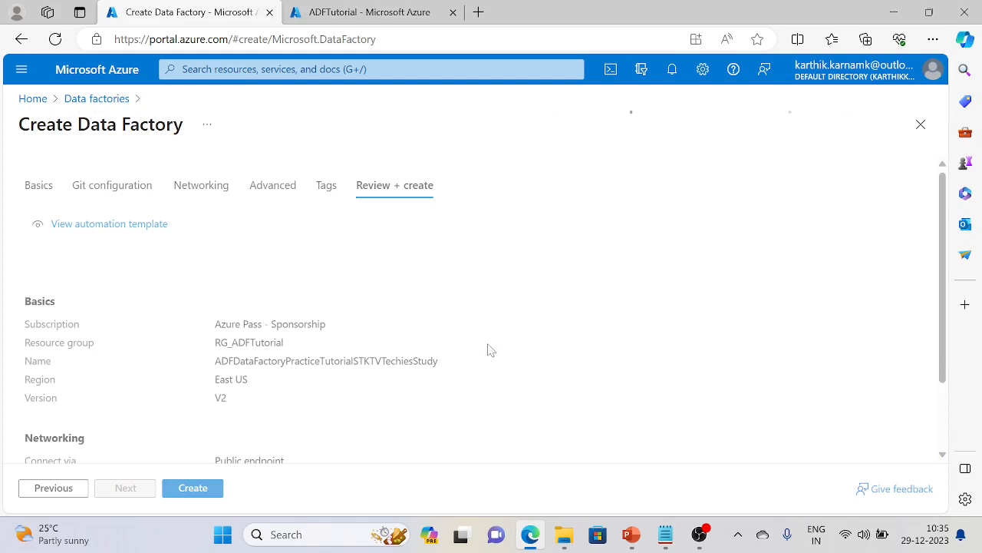
- Leave the pending data factory creation form and go back to the Data factories list
click(207, 125)
click(148, 162)
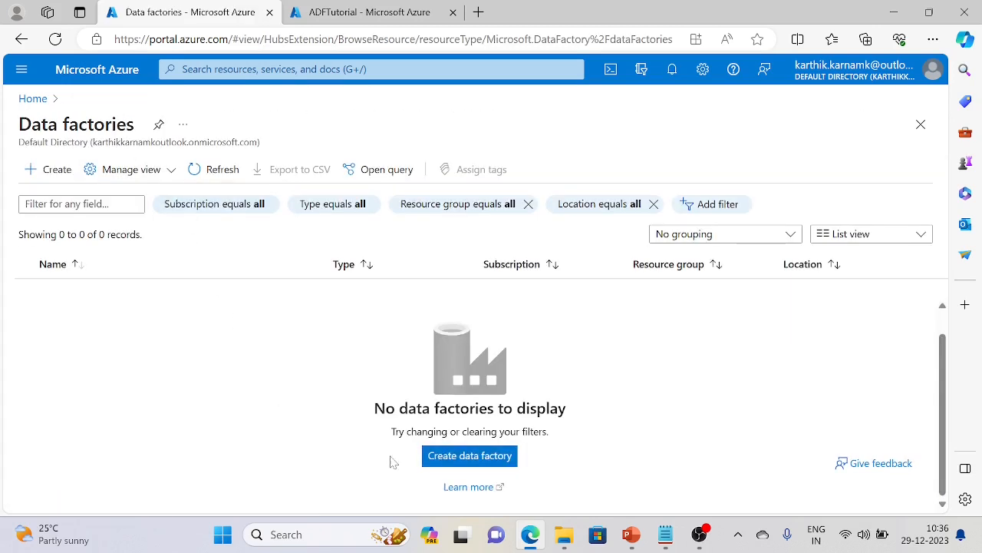
click(62, 79)
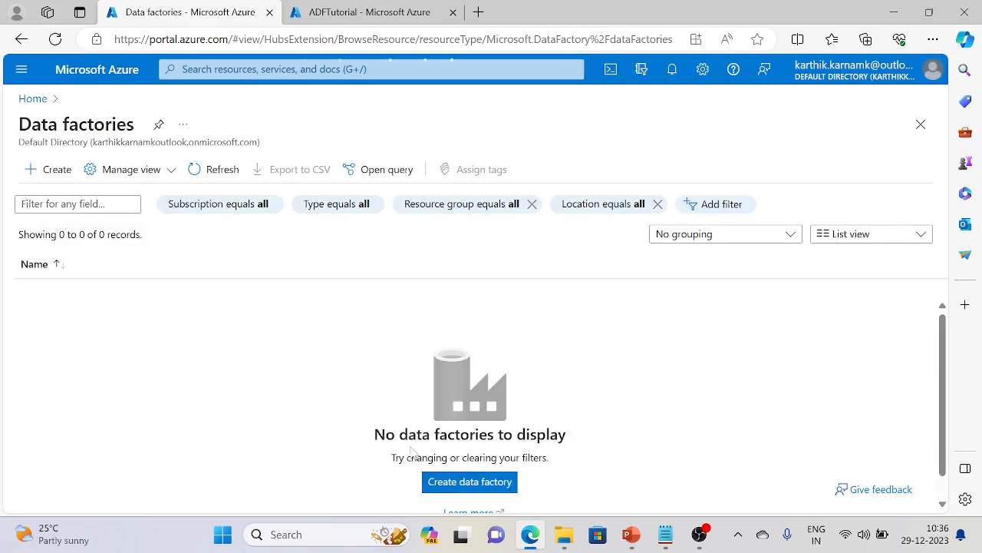
- Start a new data factory in resource group RG_ADFTutorial and name it STKTVLOGSTECHIESSTUDY, keeping region East US and version V2
click(450, 487)
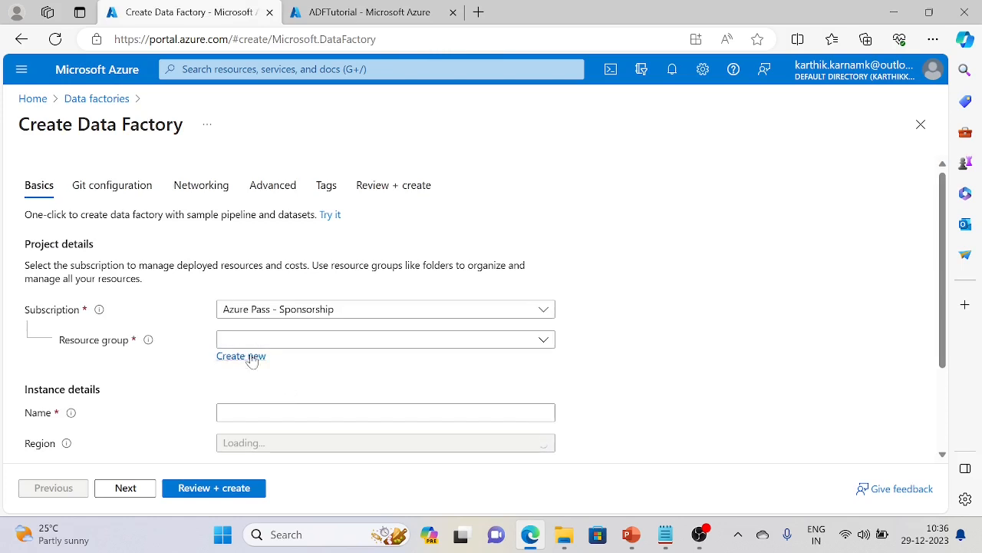
click(528, 345)
click(340, 393)
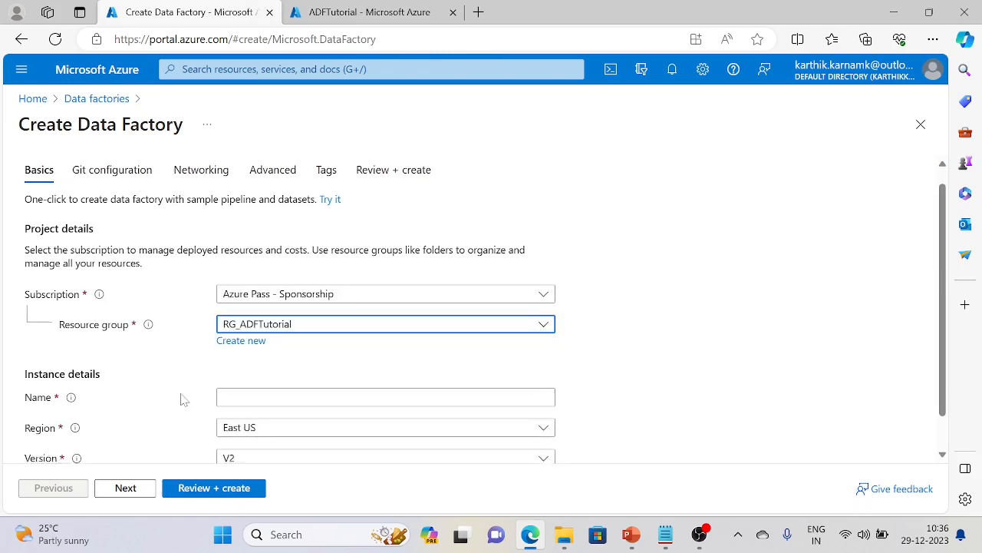
scroll(183, 400, down, 1)
click(314, 359)
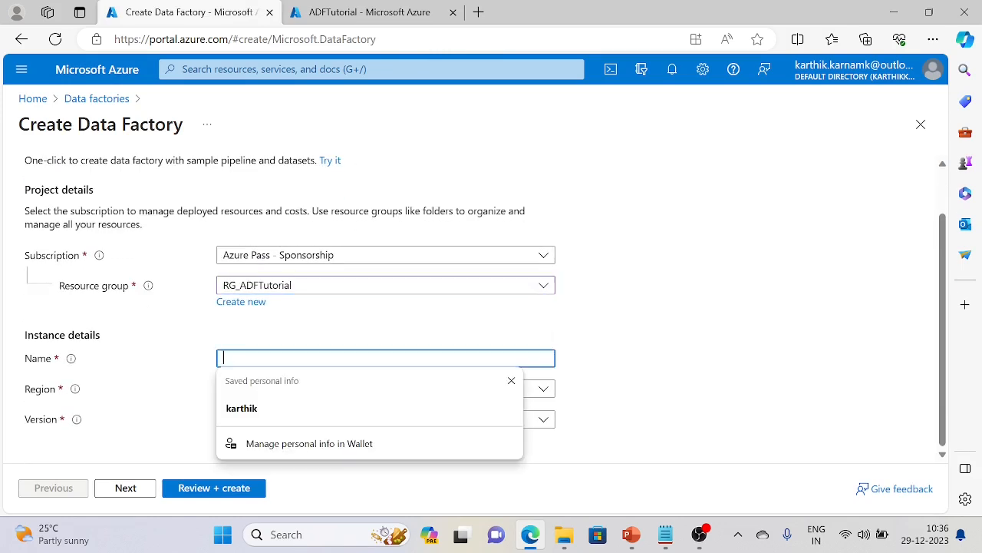
text(STKTVLOGS)
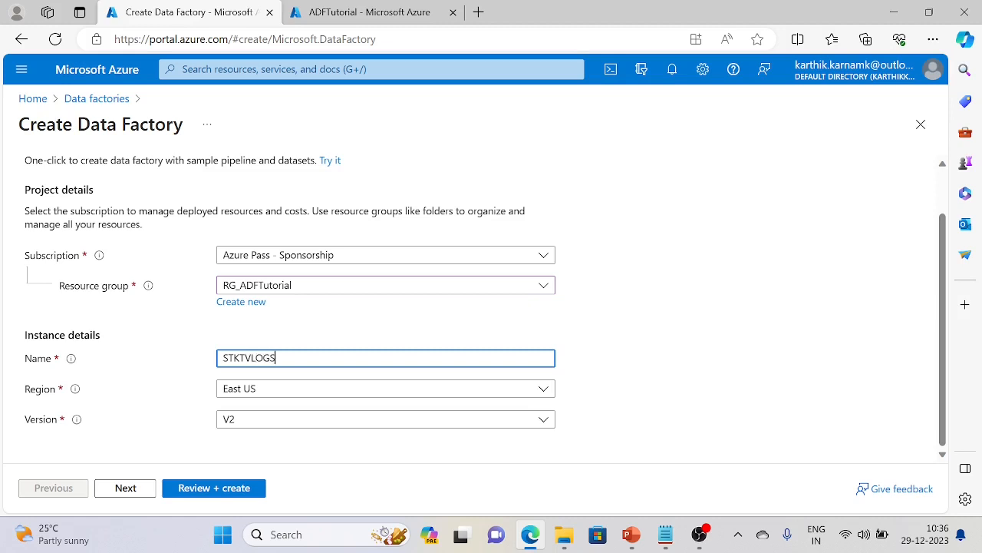
text(TECHIES)
click(646, 338)
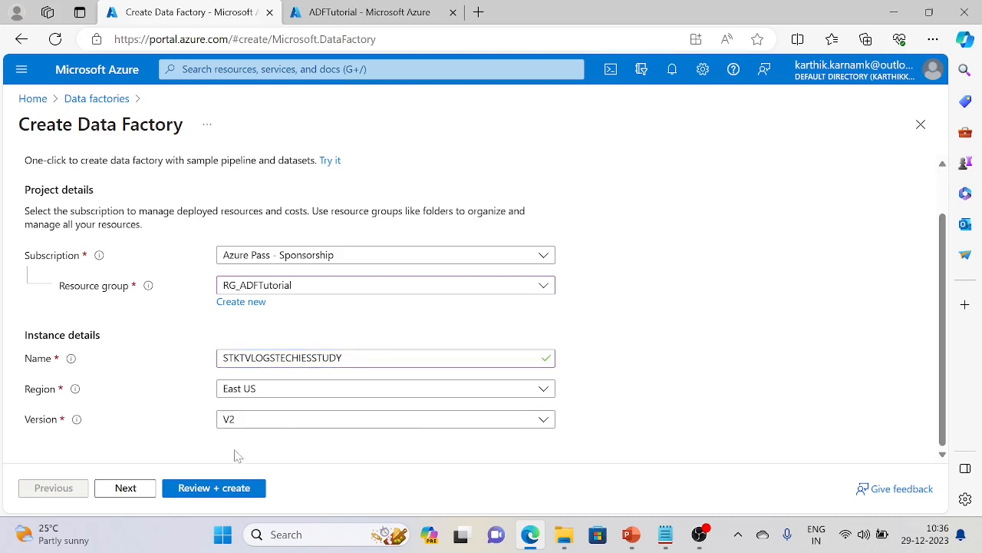
- Review the settings of data factory STKTVLOGSTECHIESSTUDY and create it
click(232, 491)
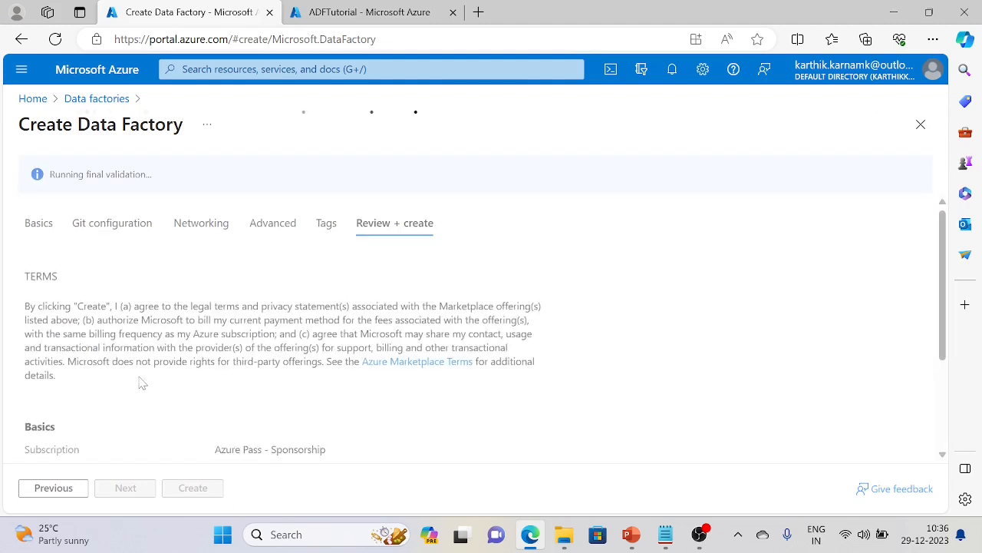
scroll(143, 370, down, 3)
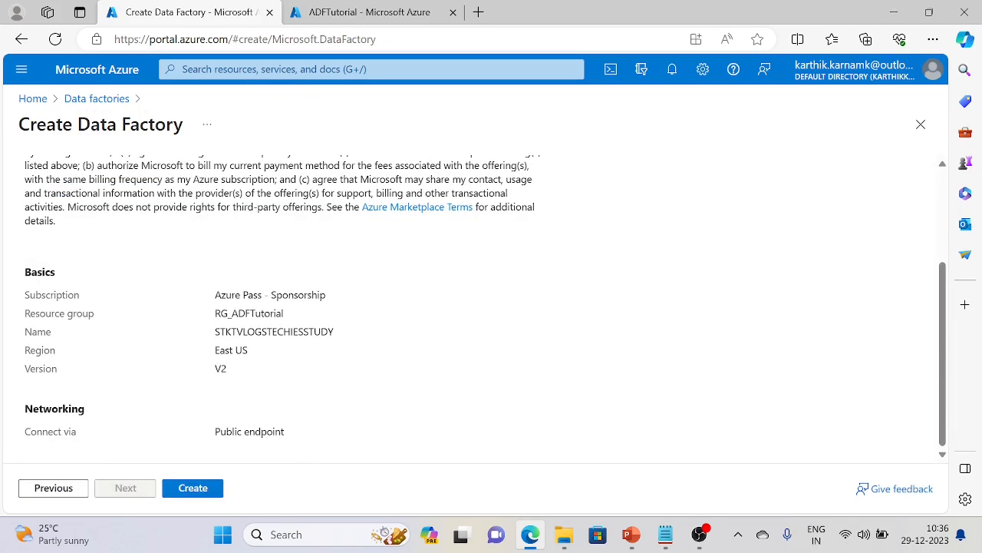
click(192, 491)
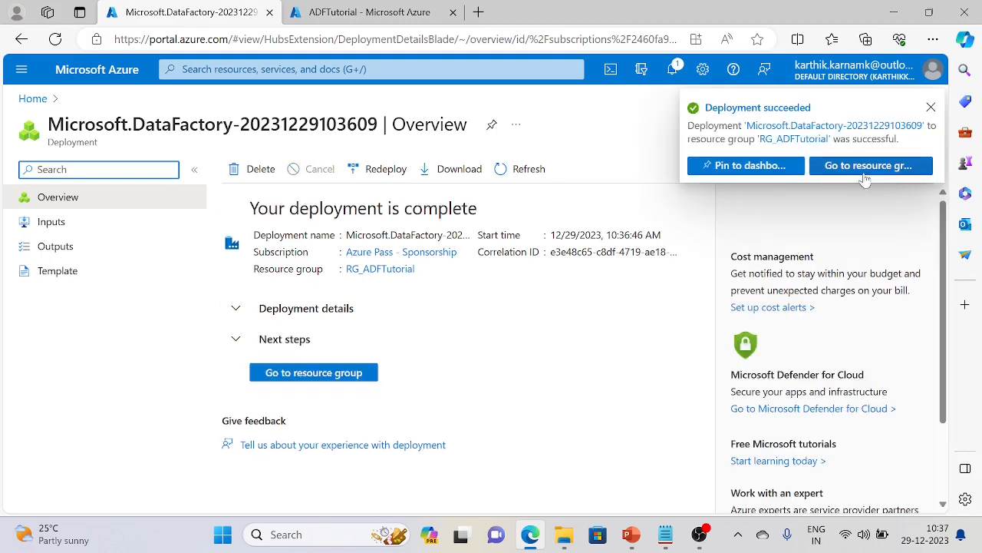
- Open the deployed data factory STKTVLOGSTECHIESSTUDY, dismiss the deployment notification and launch Azure Data Factory Studio
click(274, 375)
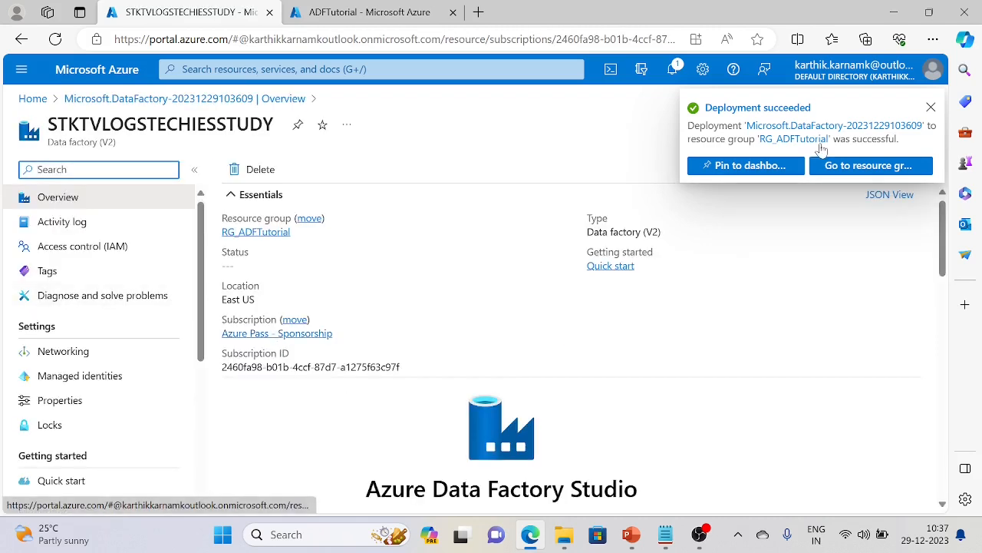
click(929, 108)
scroll(542, 432, down, 2)
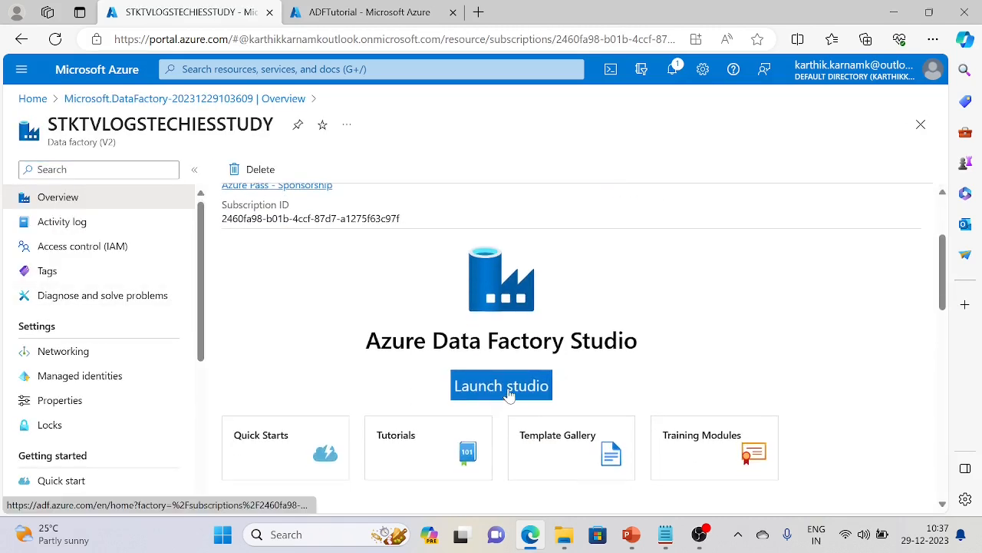
click(508, 393)
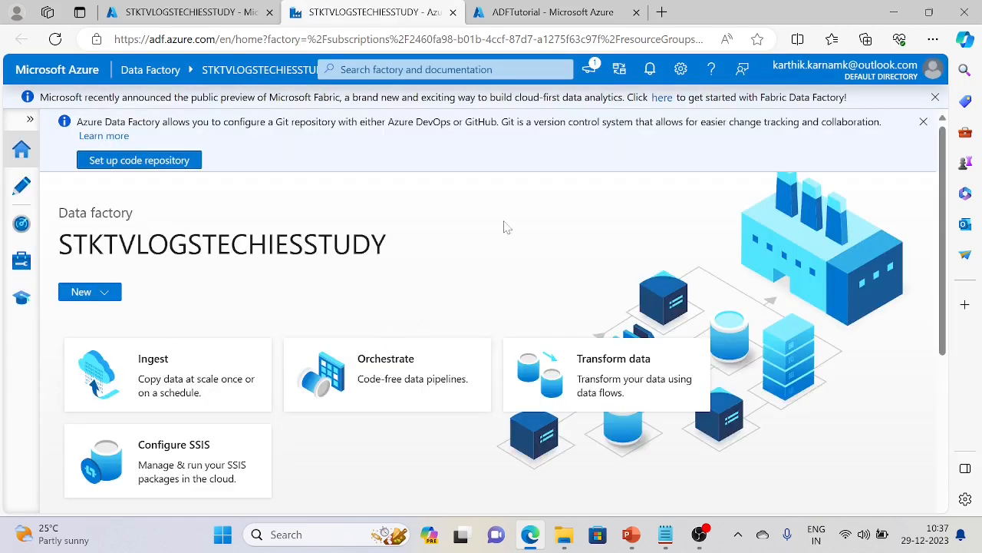
- Look over the studio home page, expand the navigation labels and view the Pipelines group among the Author section's factory resources
scroll(192, 278, down, 3)
scroll(192, 278, up, 3)
click(30, 119)
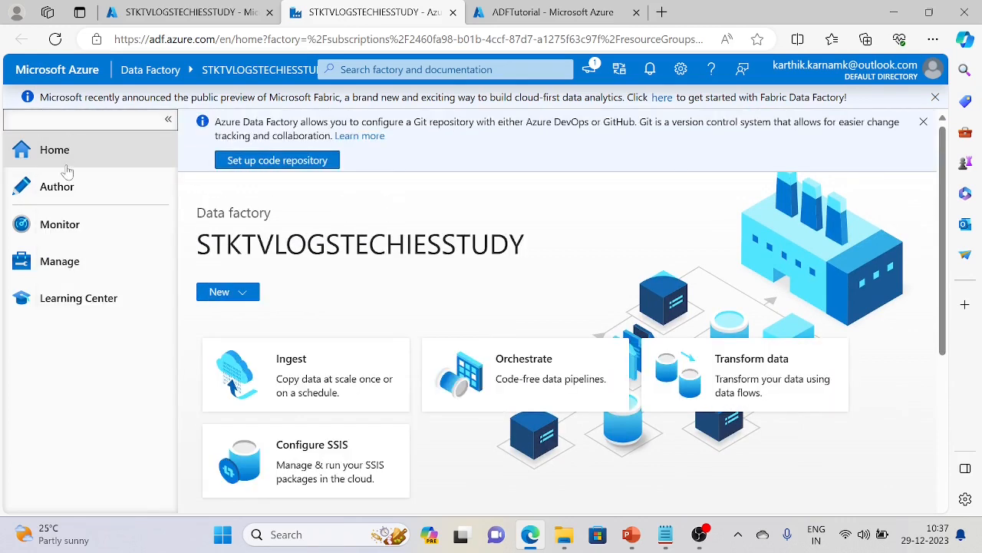
click(59, 187)
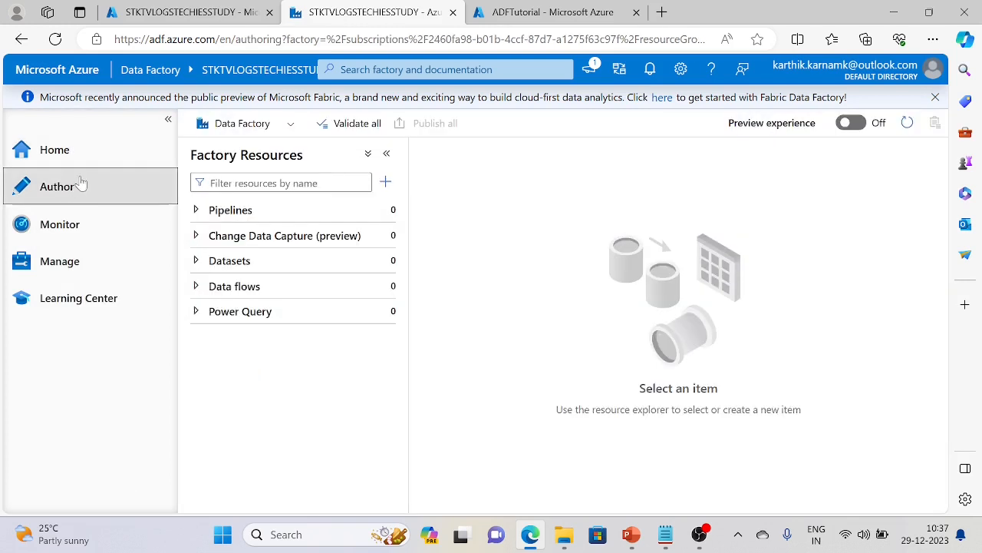
click(197, 212)
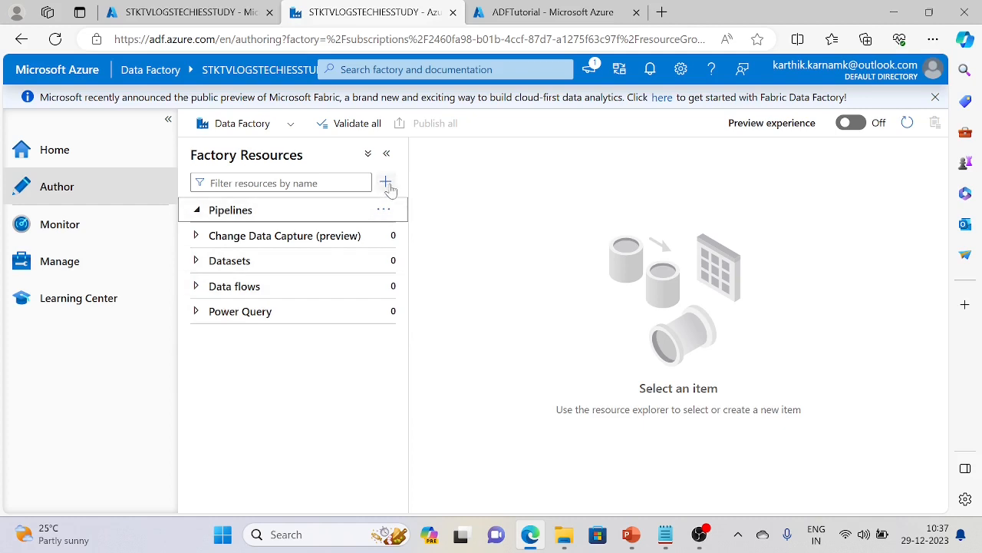
- Examine the integration runtimes in the Monitor section, filtered by Azure-SSIS, Airflow, Self-Hosted and Azure
click(76, 239)
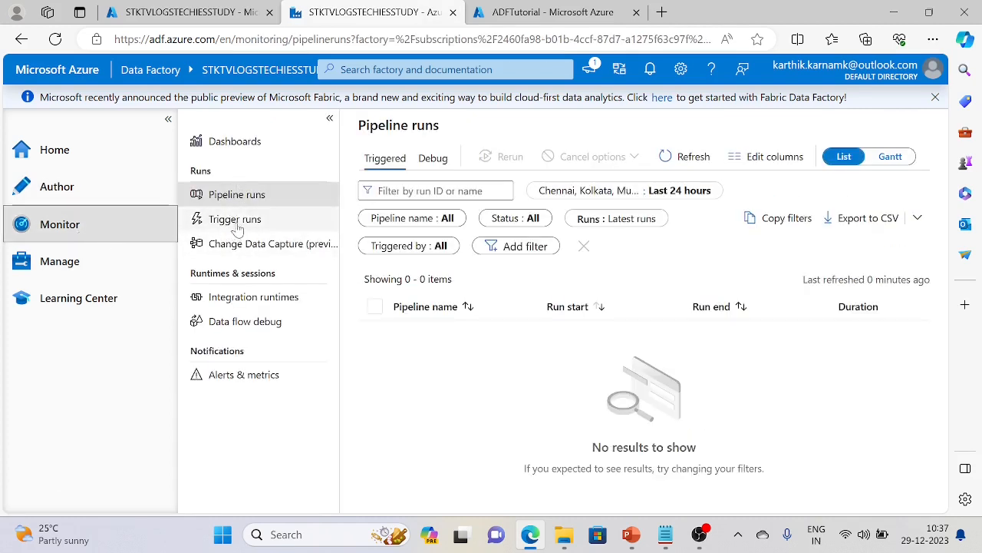
click(242, 307)
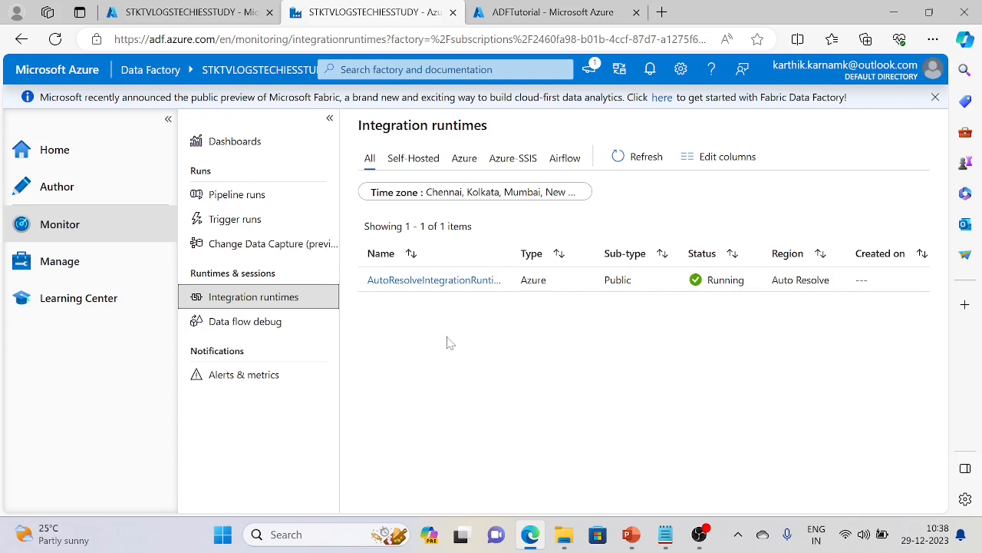
click(511, 160)
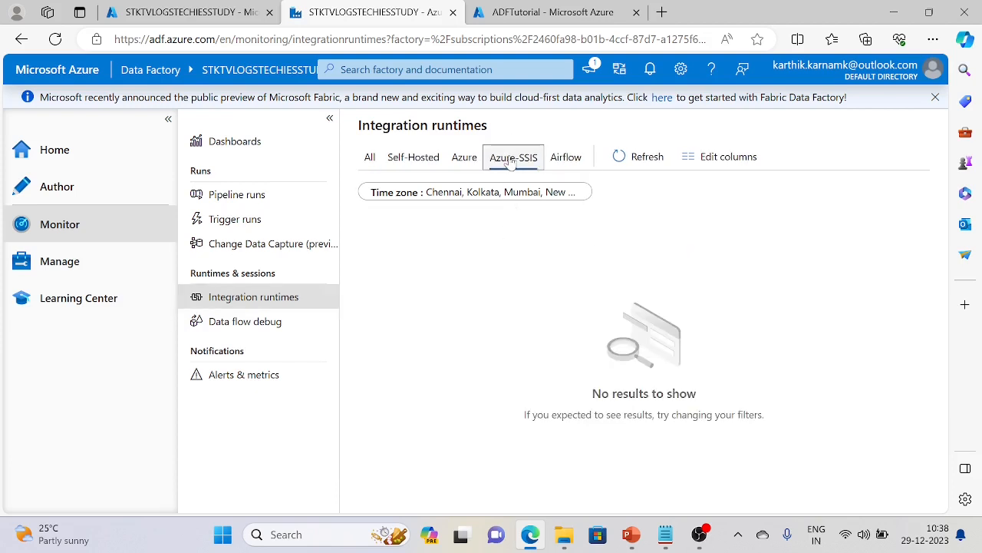
click(565, 159)
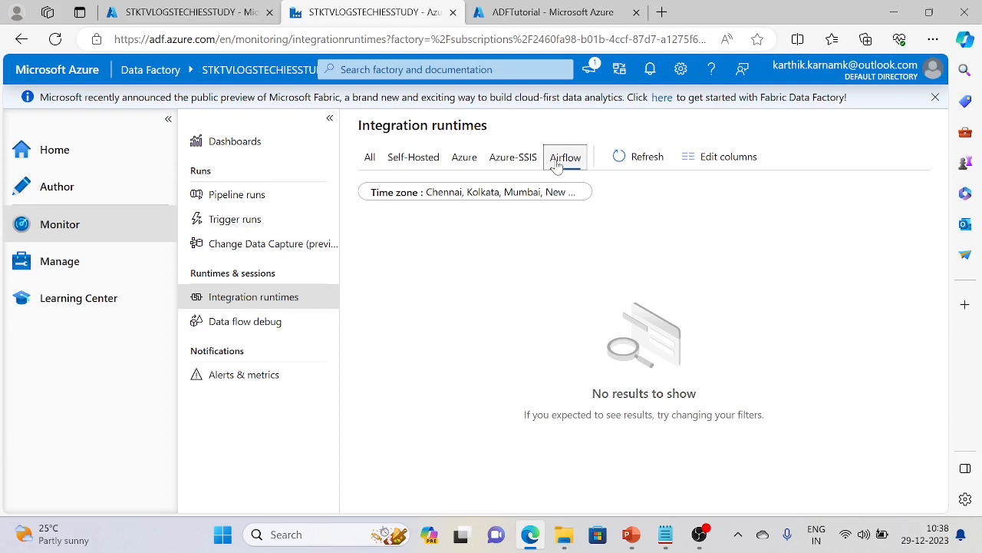
click(400, 159)
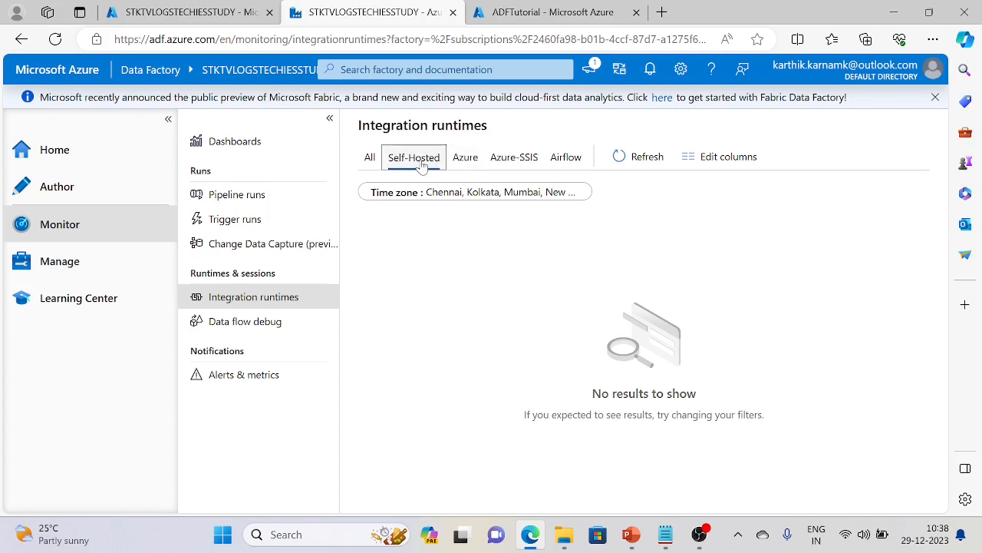
click(502, 162)
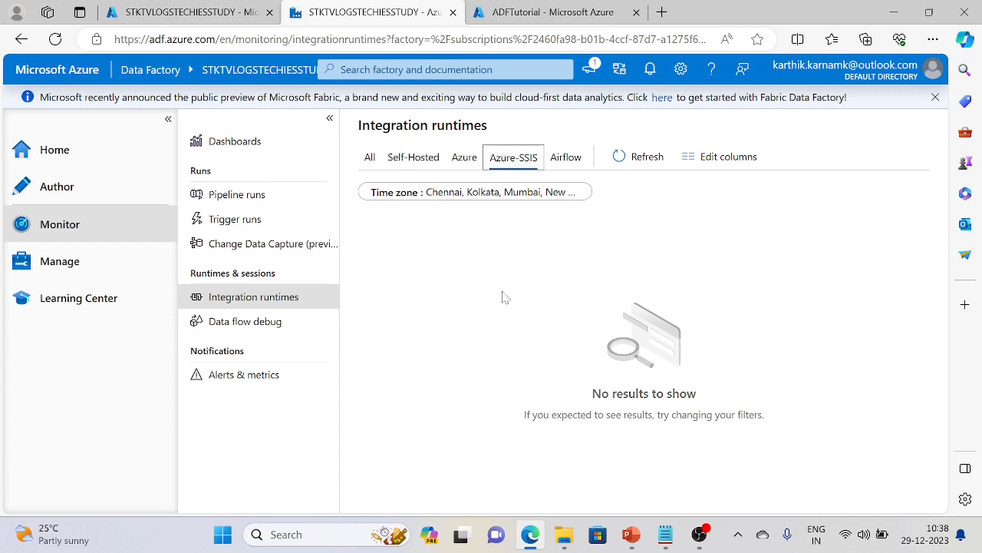
click(455, 164)
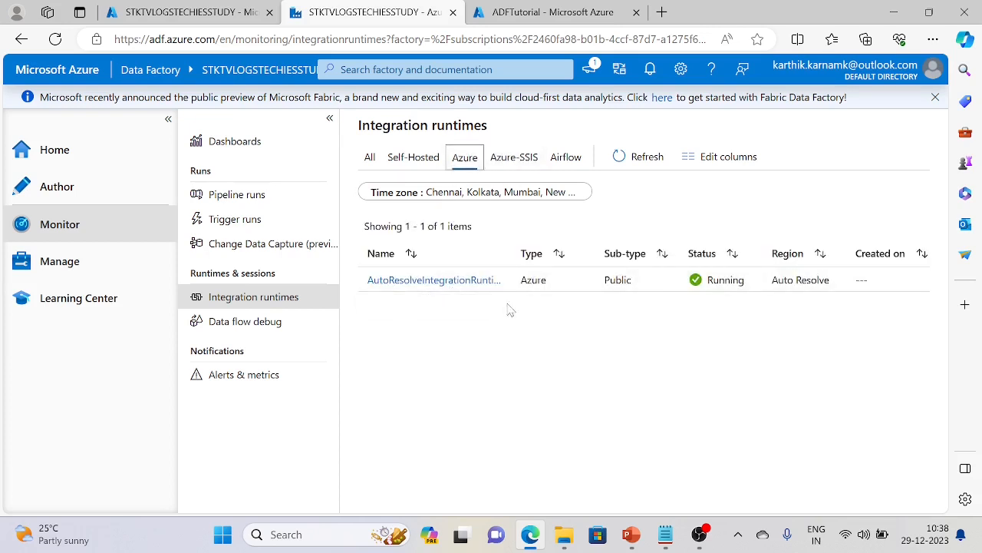
- View the data flow debug sessions under Monitor, and the Git configuration and Triggers pages under Manage
click(259, 329)
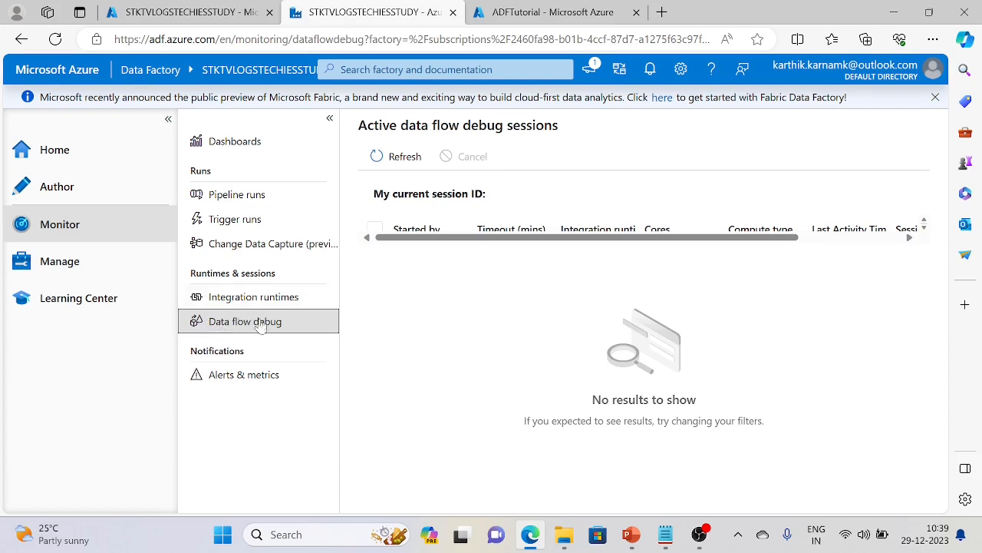
click(96, 270)
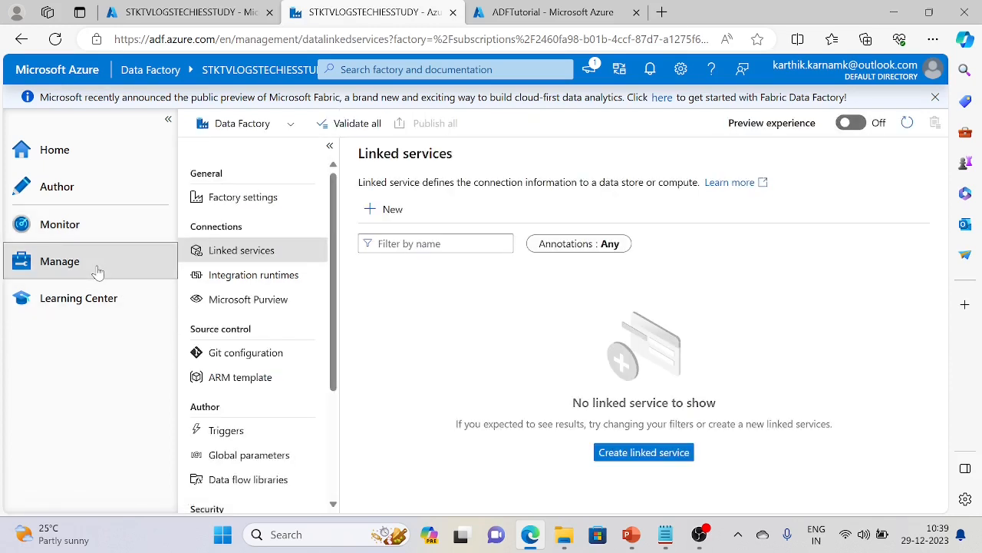
click(261, 355)
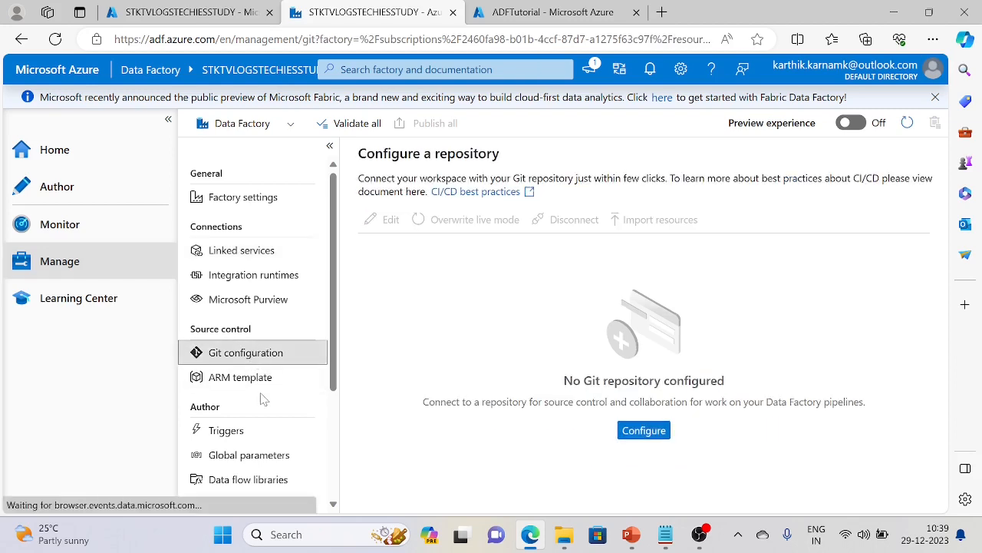
scroll(237, 319, down, 1)
click(263, 376)
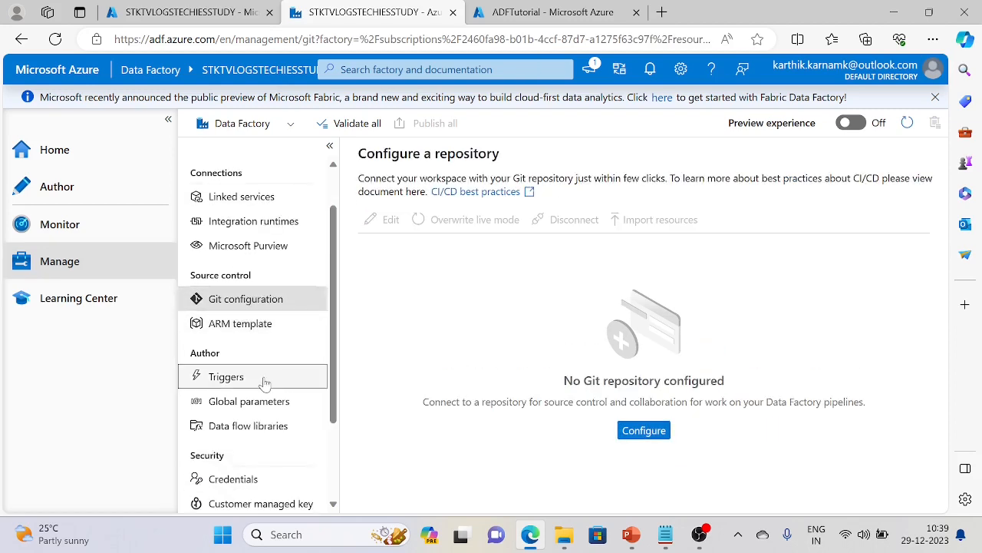
scroll(289, 344, up, 1)
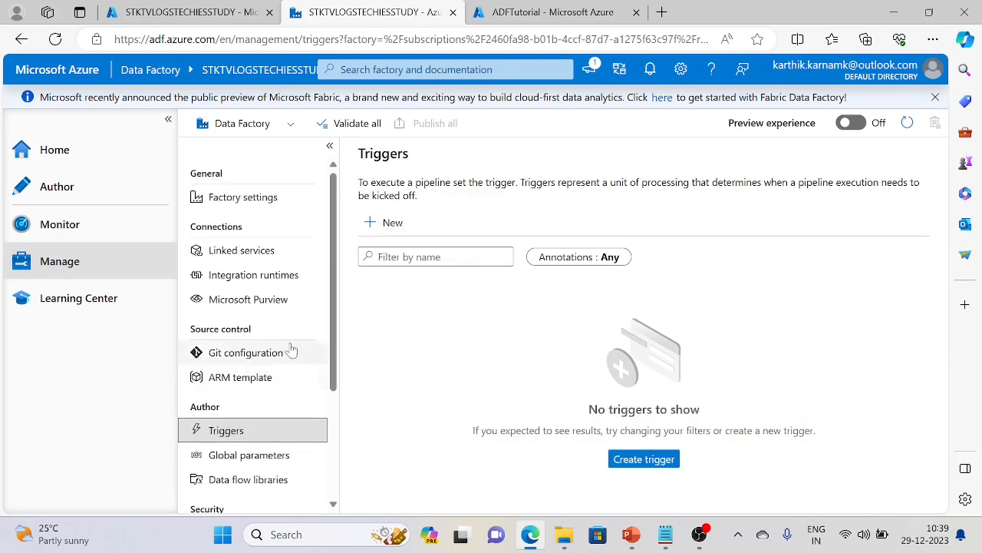
scroll(290, 347, down, 3)
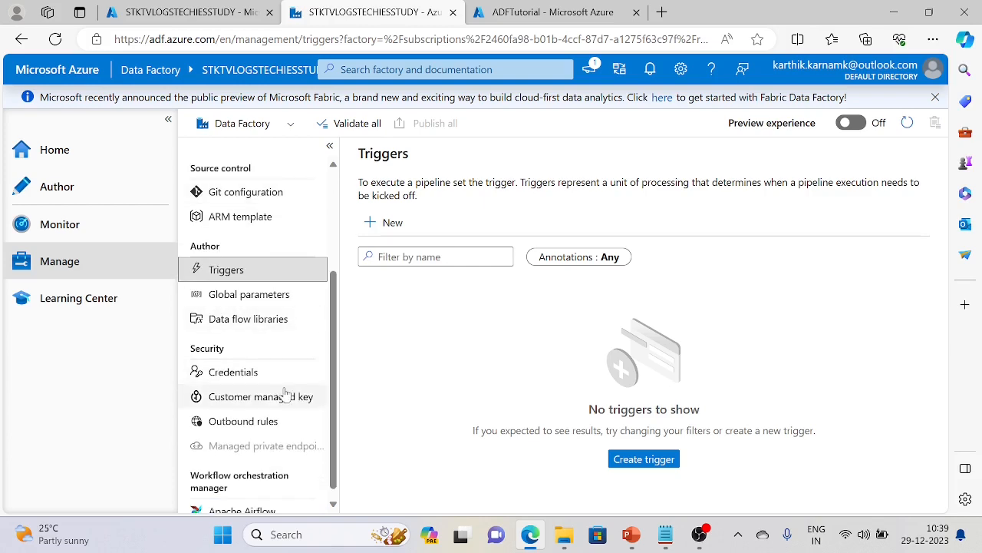
scroll(280, 395, down, 1)
scroll(283, 405, up, 2)
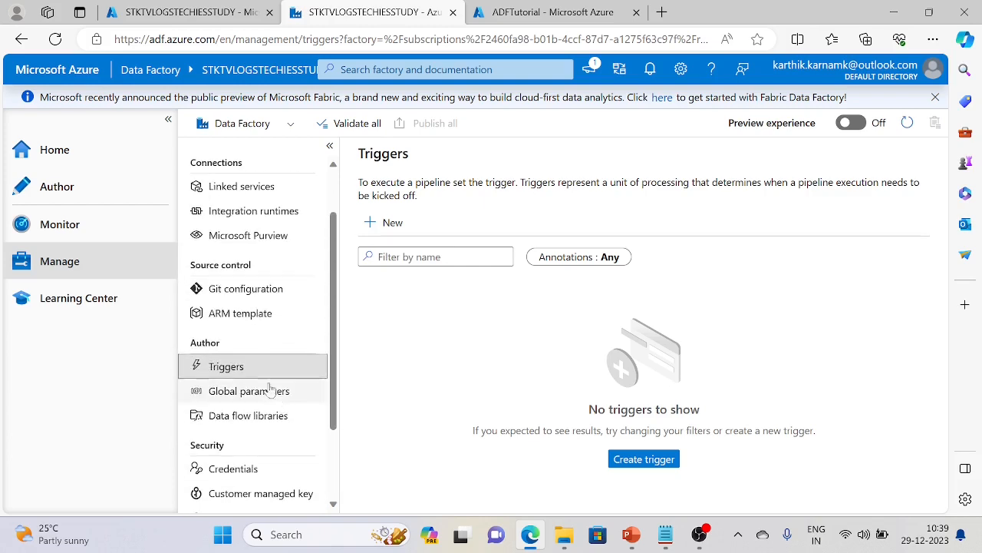
- View the ARM template, Linked services and Factory settings pages in the Manage section
click(238, 320)
scroll(242, 355, up, 1)
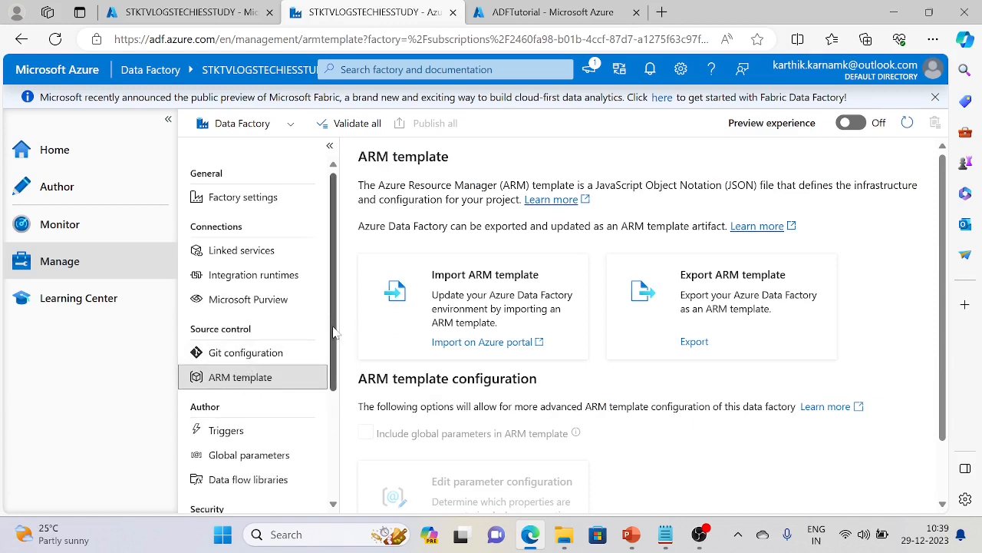
click(248, 250)
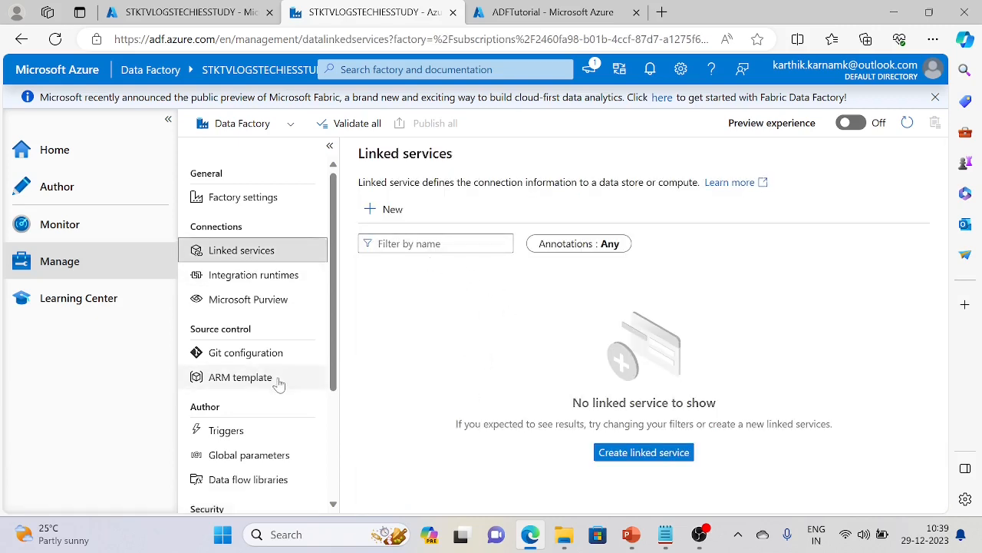
scroll(275, 379, down, 1)
scroll(271, 373, up, 1)
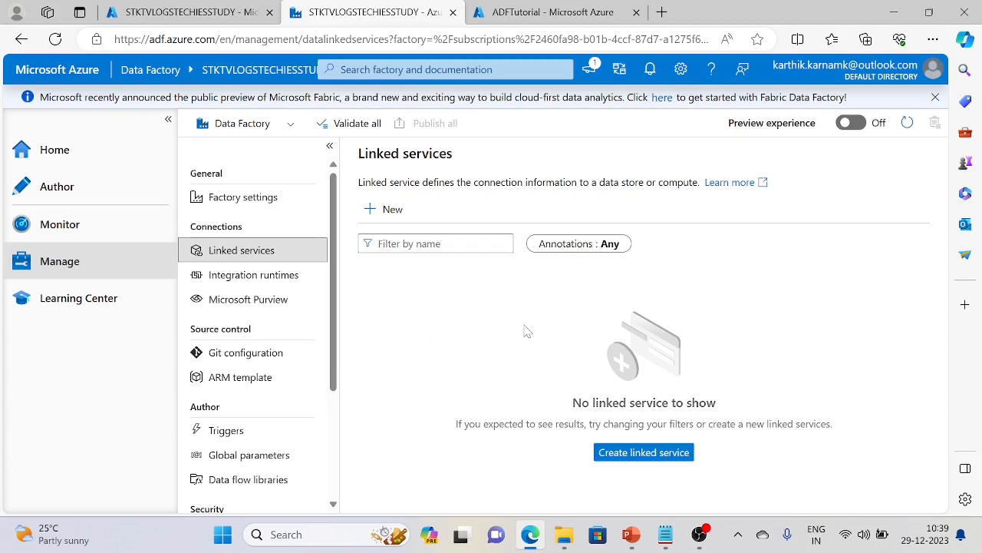
click(258, 200)
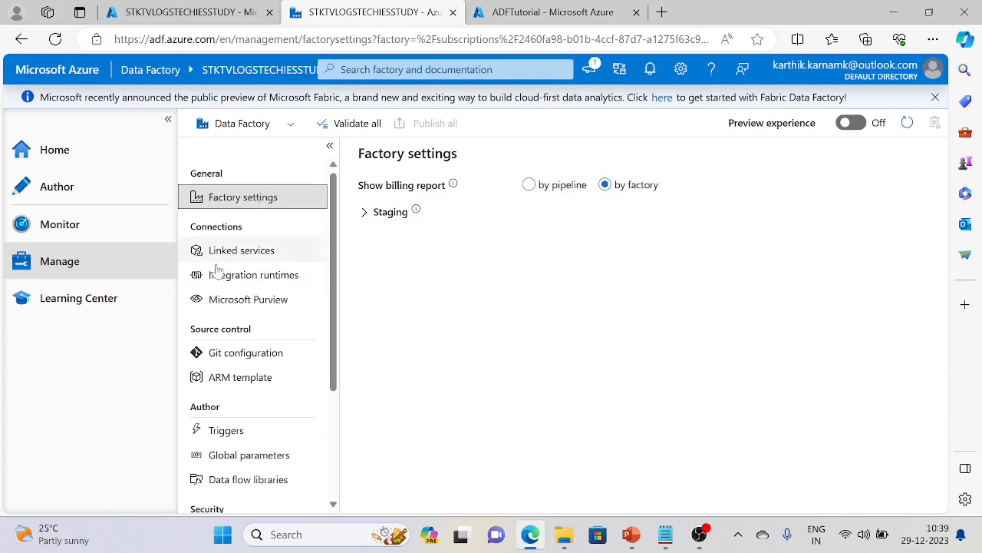
- Create a new blank pipeline in the Author section and hide its properties and the factory resources list
click(57, 186)
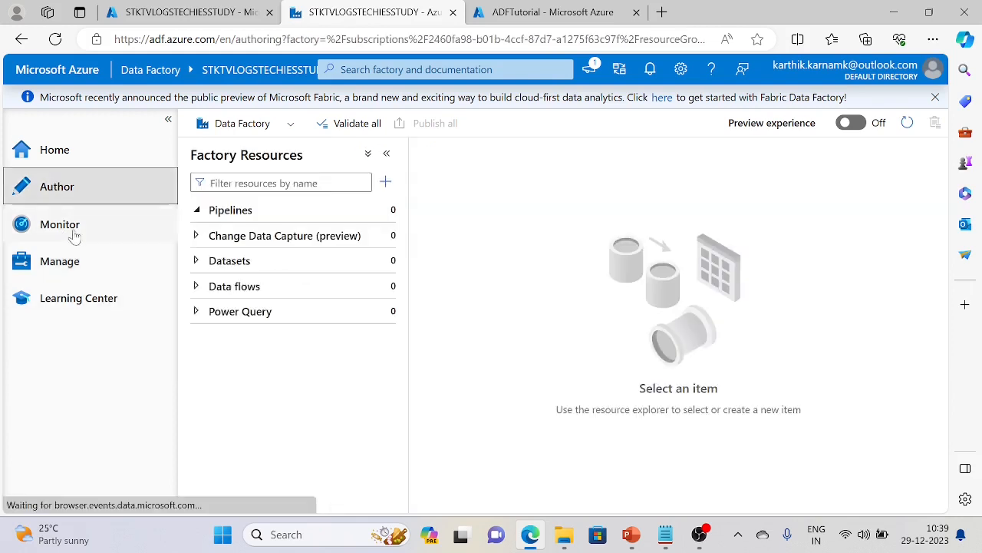
click(388, 182)
mouse_move(480, 209)
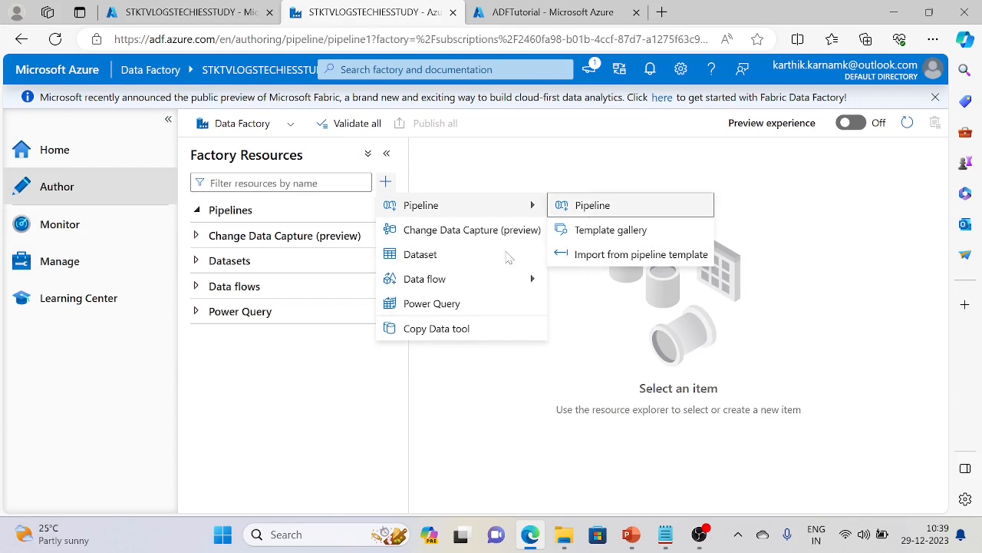
click(592, 205)
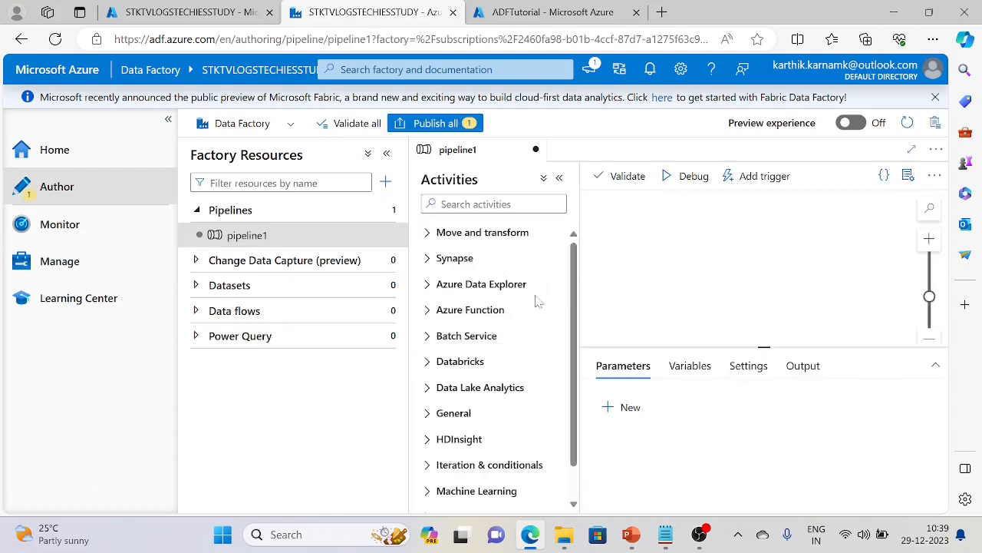
click(908, 175)
click(387, 154)
- Examine the pipeline activities grouped under Move and transform, Synapse and Azure Data Explorer
click(217, 232)
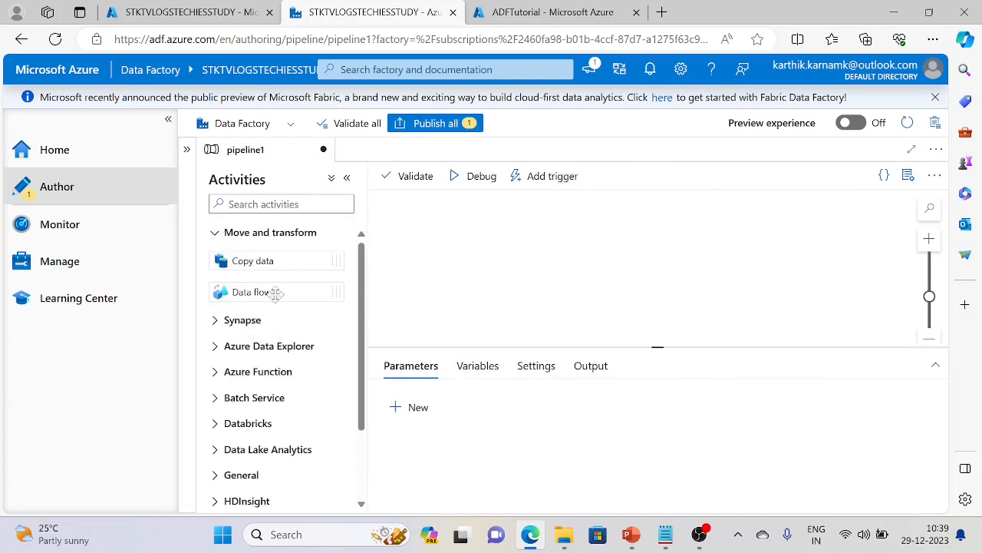
click(217, 233)
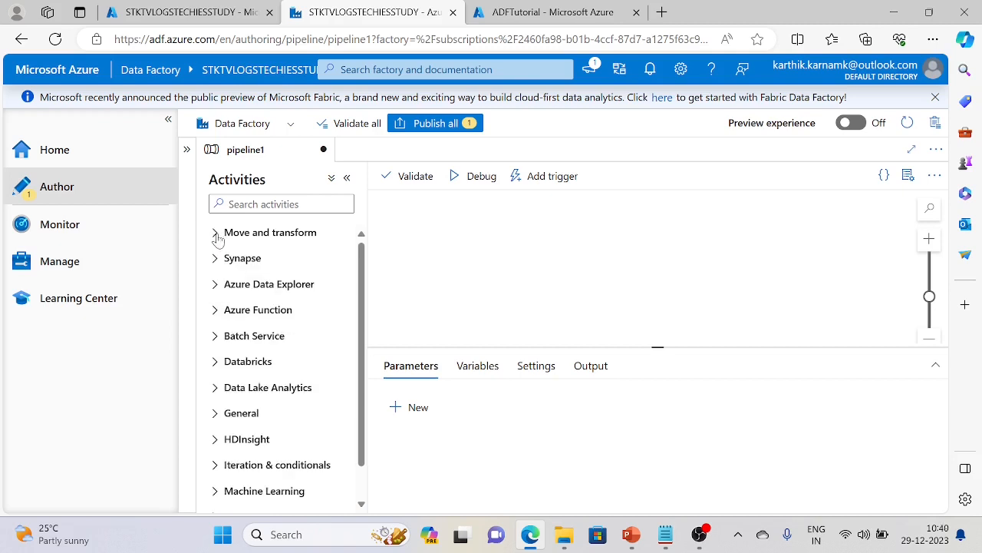
click(215, 260)
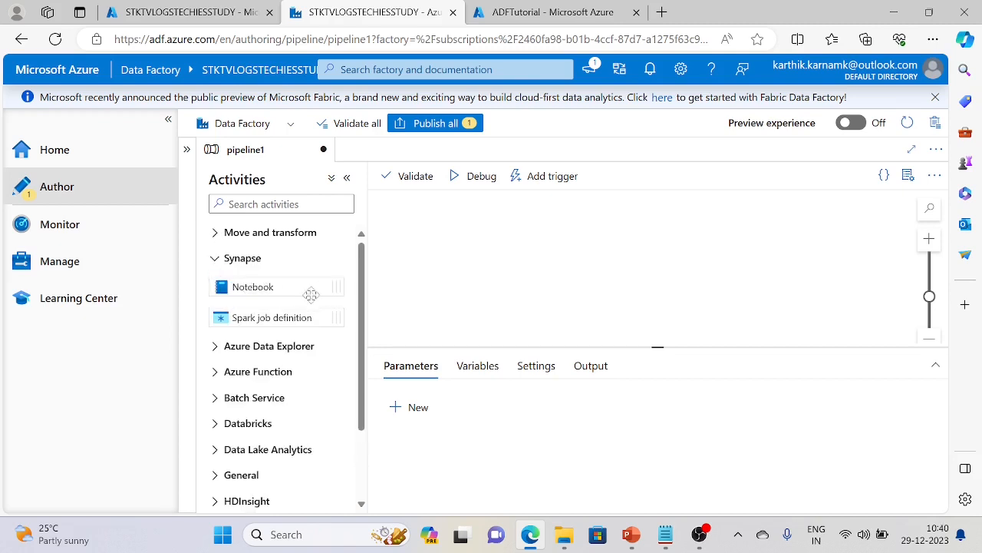
click(215, 259)
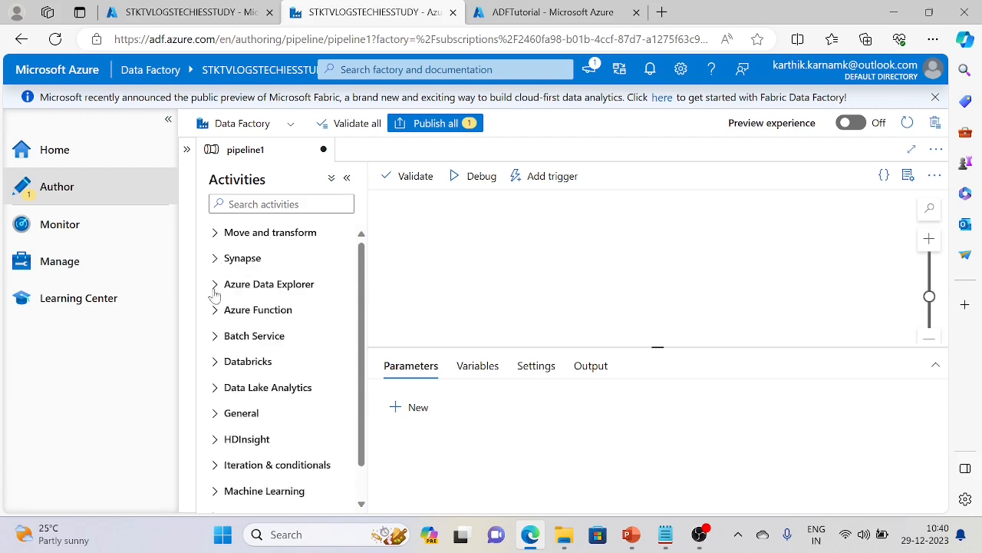
click(215, 285)
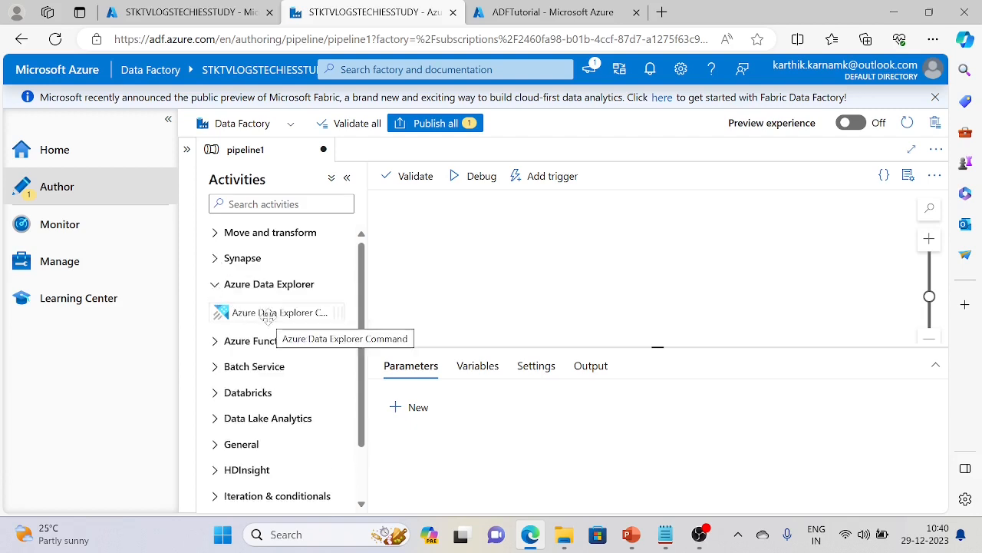
click(212, 285)
- Examine the activities in the Azure Function, Batch Service, Databricks and Data Lake Analytics groups
click(213, 310)
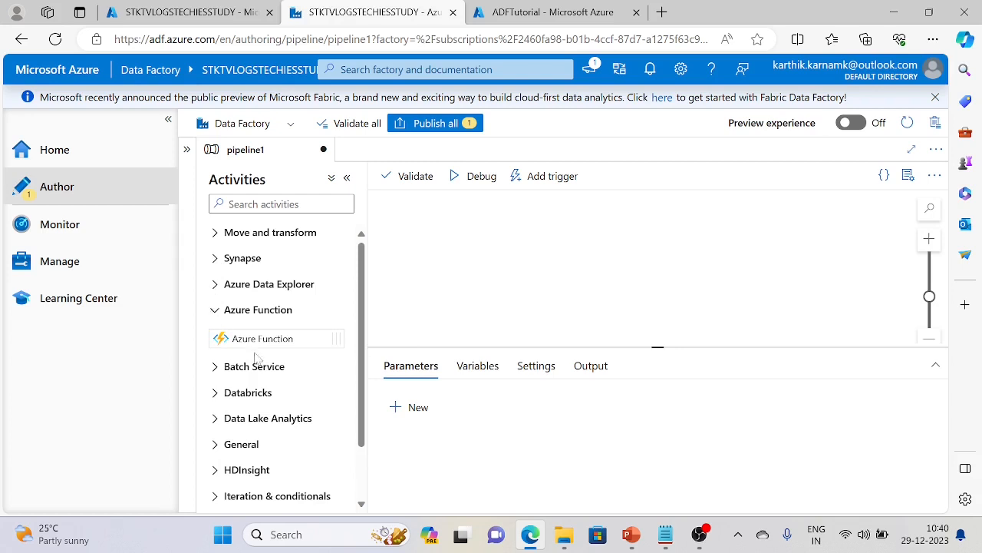
click(215, 310)
click(213, 335)
click(213, 336)
click(216, 361)
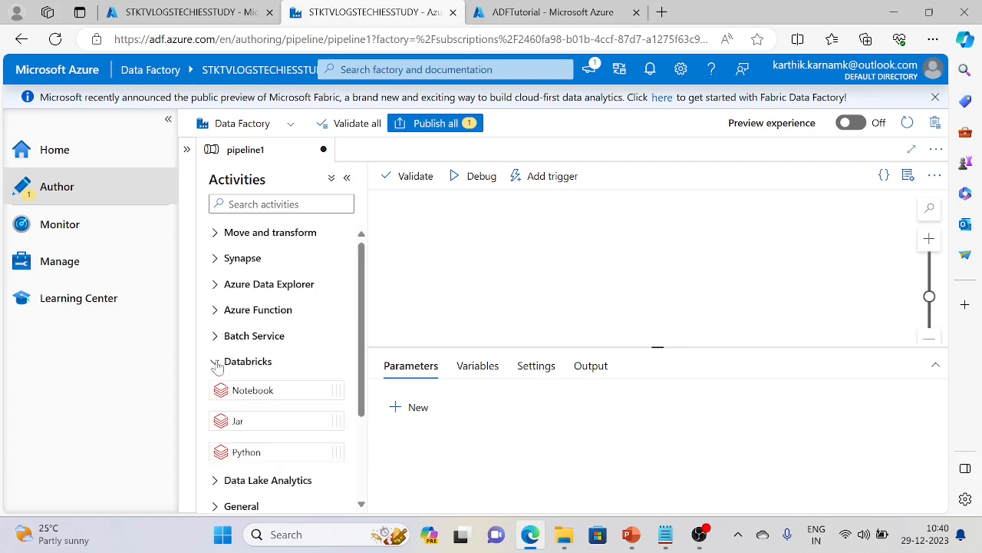
click(215, 362)
click(216, 388)
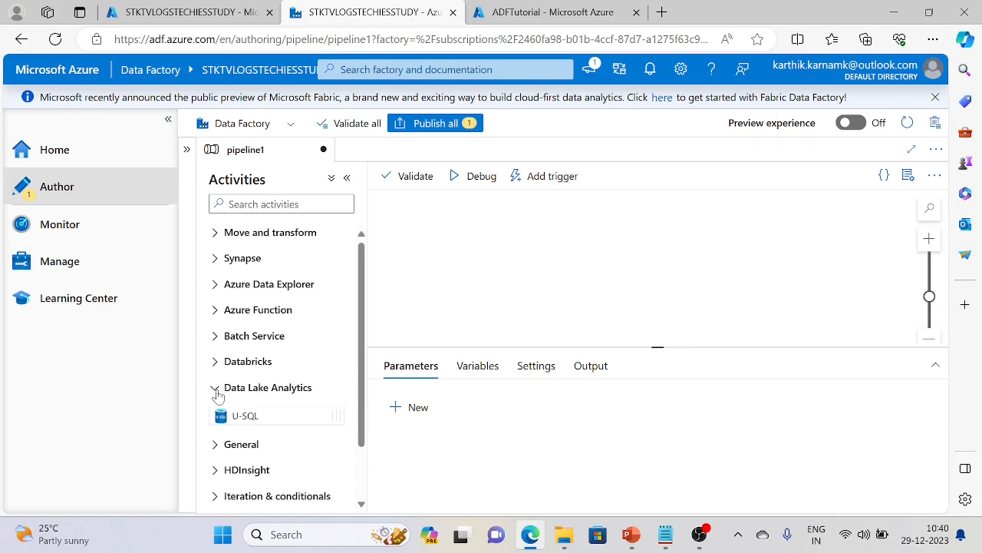
click(216, 388)
- Expand the General activity group and look through all of its activities
click(215, 411)
scroll(248, 376, down, 2)
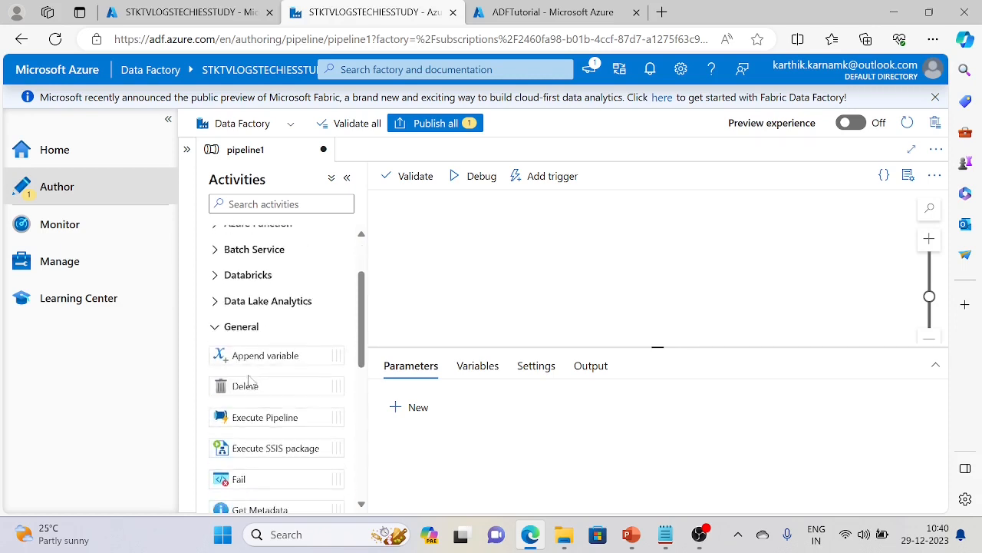
scroll(247, 376, down, 2)
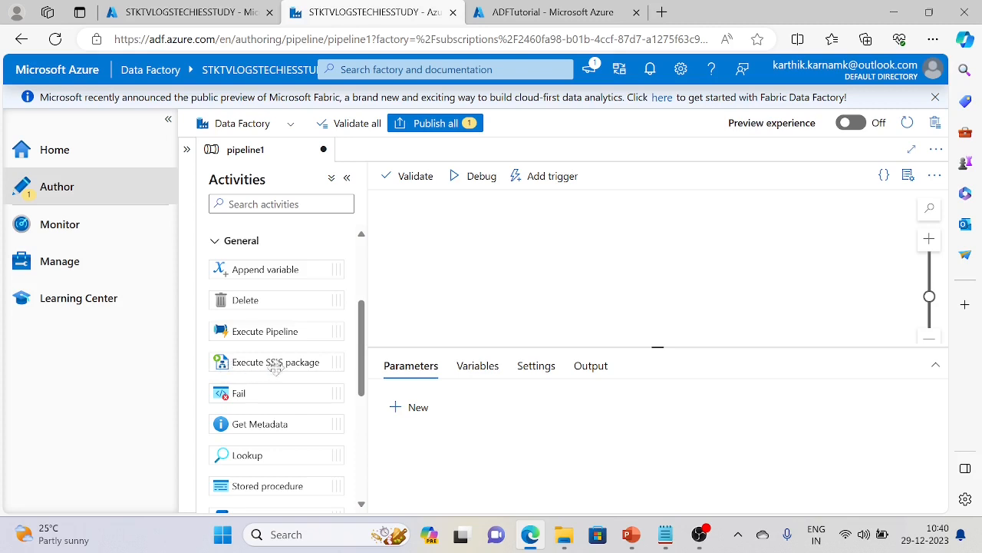
scroll(299, 375, down, 1)
scroll(284, 391, up, 1)
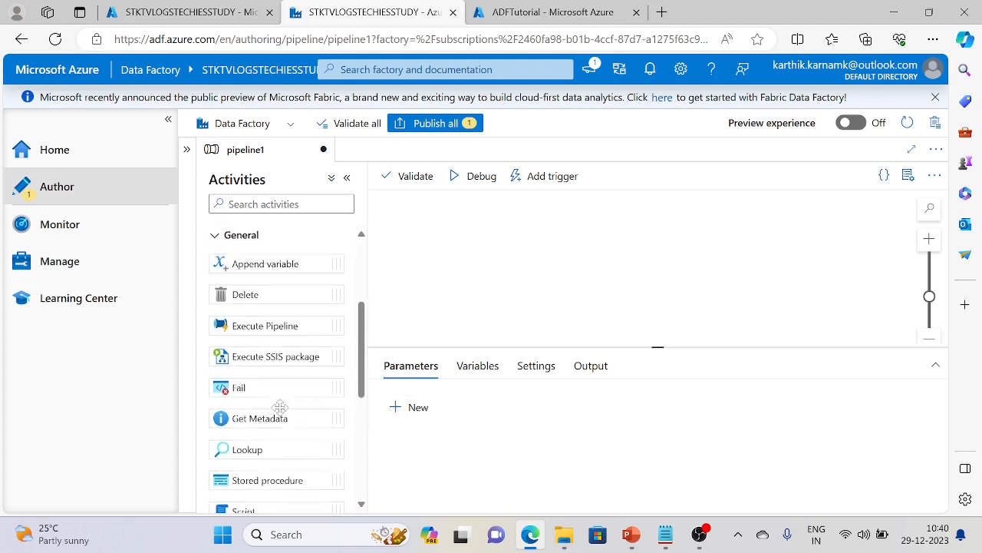
scroll(280, 407, down, 3)
scroll(285, 426, down, 2)
scroll(266, 419, down, 2)
- Examine the activities in the HDInsight group and collapse it again
click(216, 410)
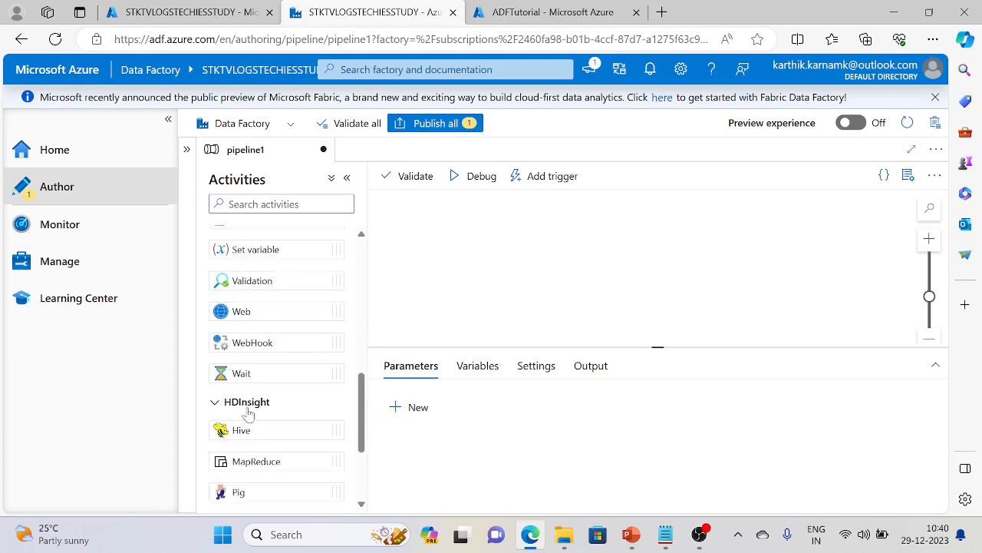
scroll(240, 413, down, 2)
scroll(263, 401, down, 2)
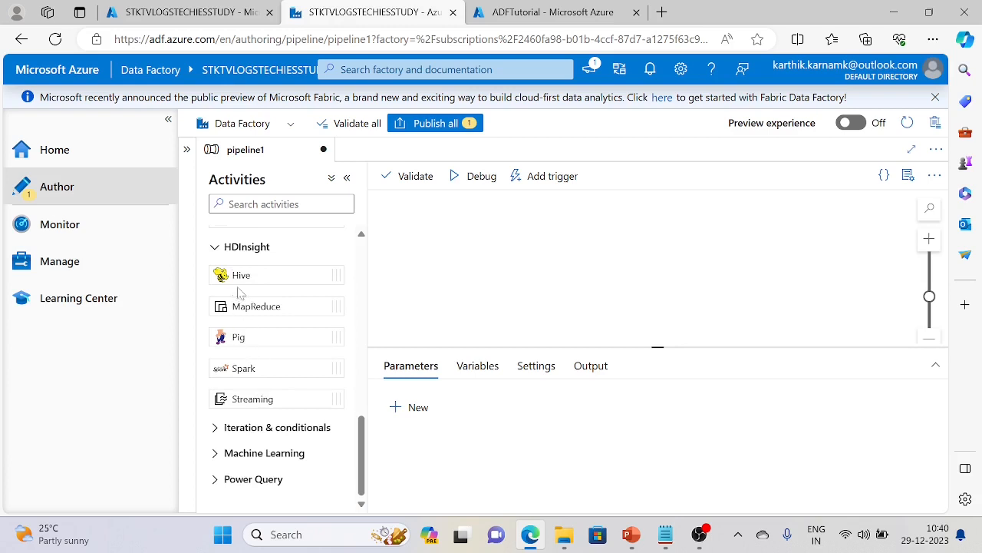
click(215, 247)
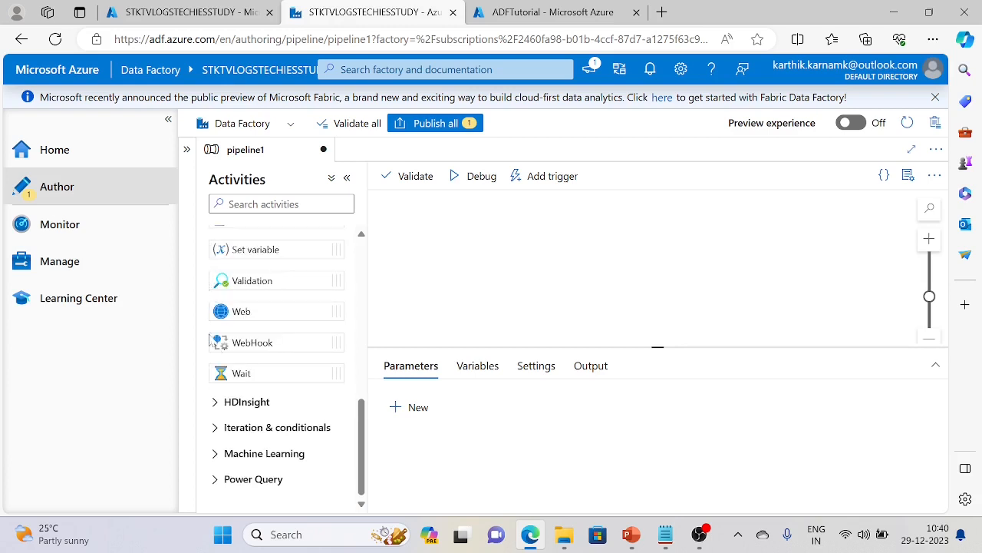
- Examine the loop and condition activities in the Iteration & conditionals group and collapse it again
click(219, 426)
scroll(311, 415, down, 1)
scroll(311, 413, down, 1)
scroll(305, 413, down, 1)
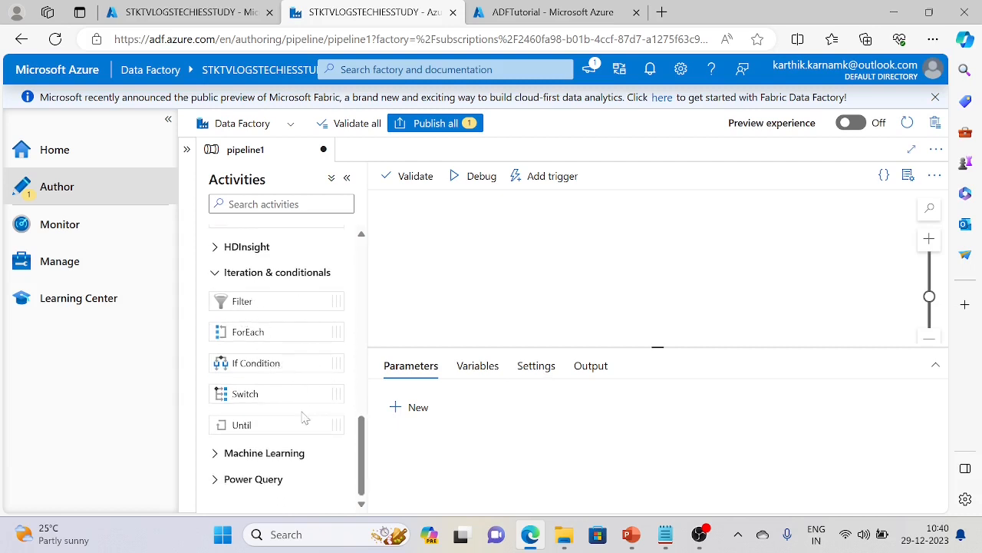
click(218, 278)
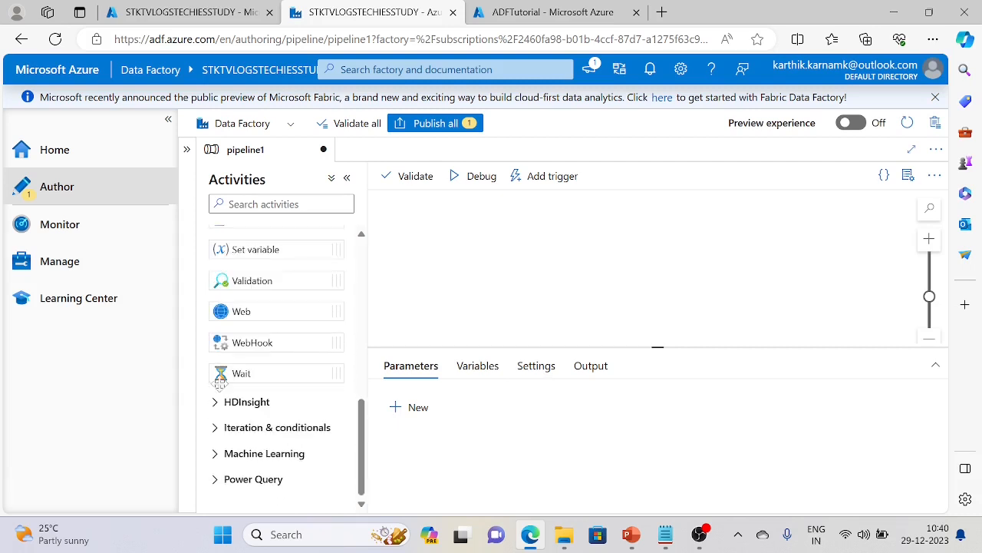
- Examine the activities in the Machine Learning and Power Query groups, collapsing each one again
click(224, 453)
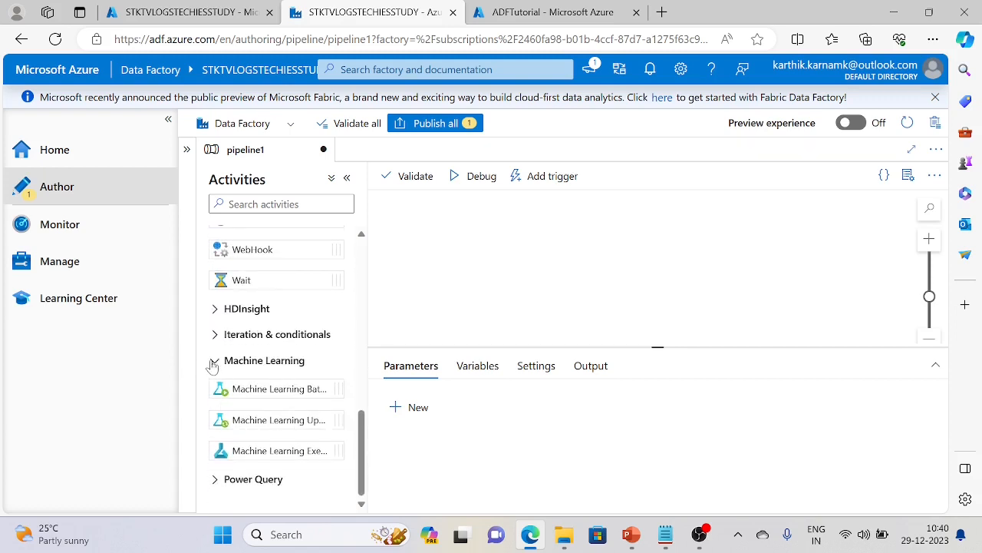
click(215, 369)
click(224, 480)
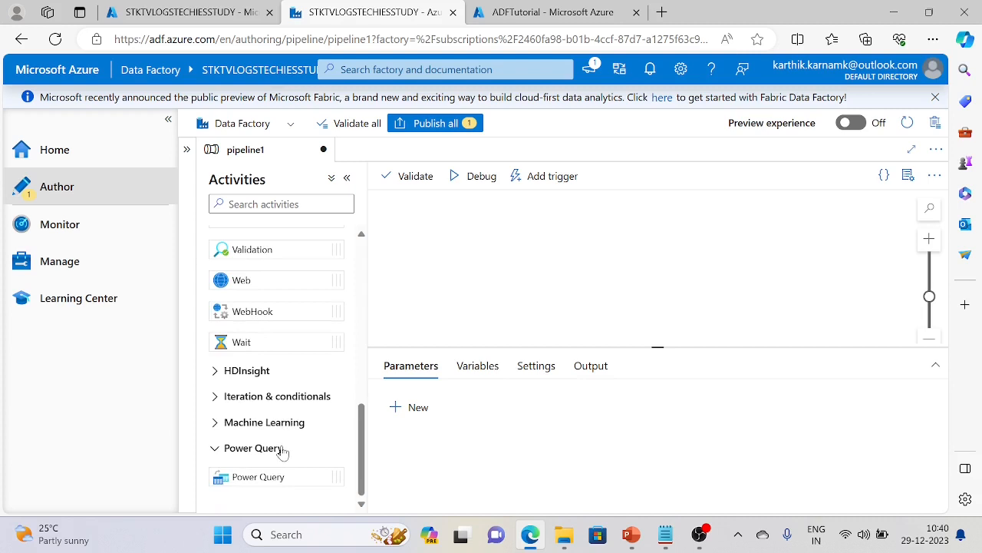
click(224, 448)
- Return to the start of the activities list and search the activities for "dat"
scroll(245, 373, up, 6)
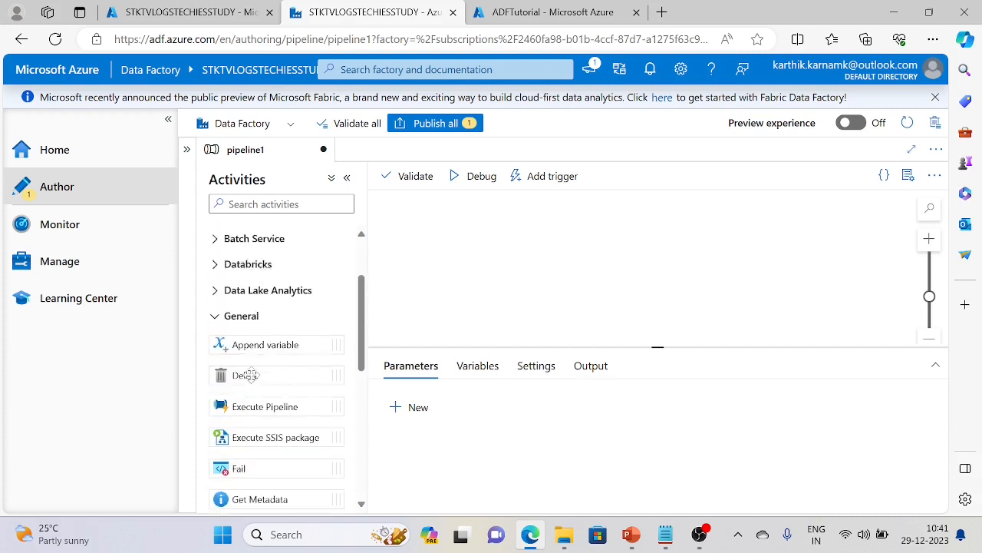
click(218, 322)
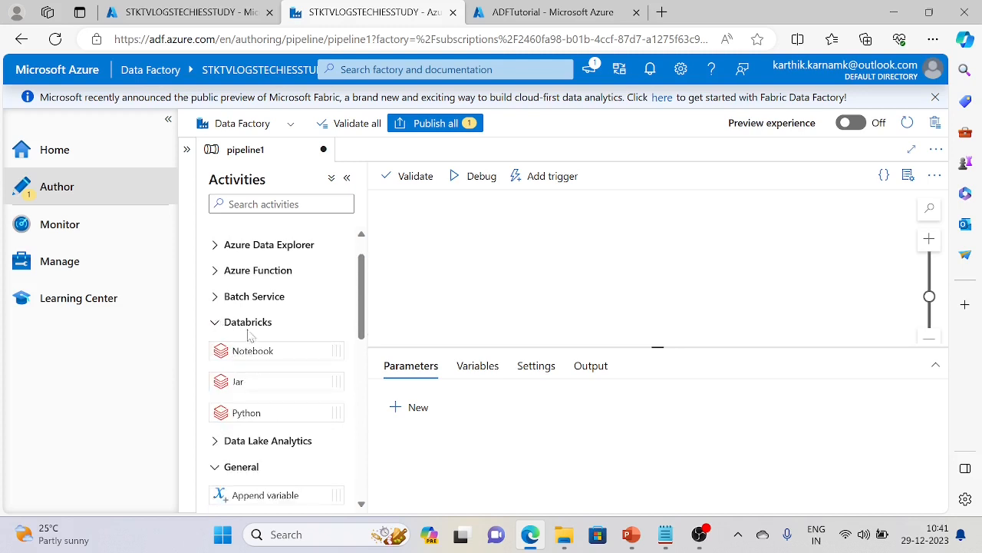
click(218, 245)
scroll(226, 307, up, 2)
click(228, 204)
text(dat)
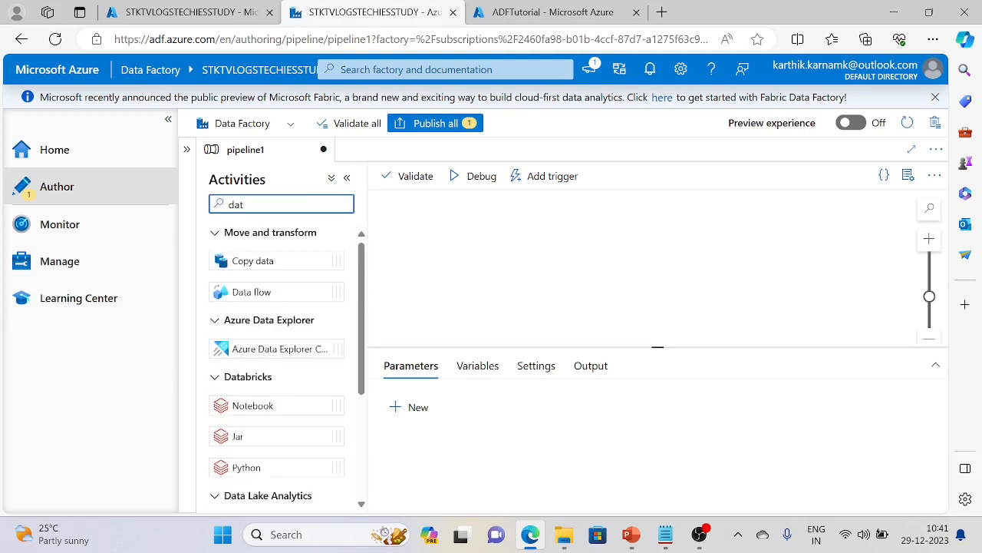
- Add a Data flow activity from the Move and transform group to the pipeline1 canvas
drag(270, 292, 462, 265)
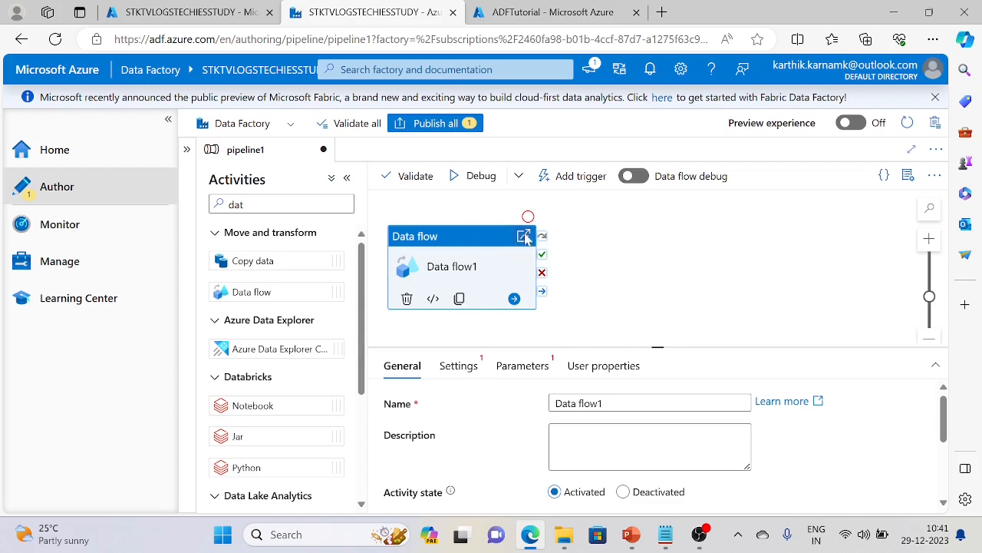
click(529, 318)
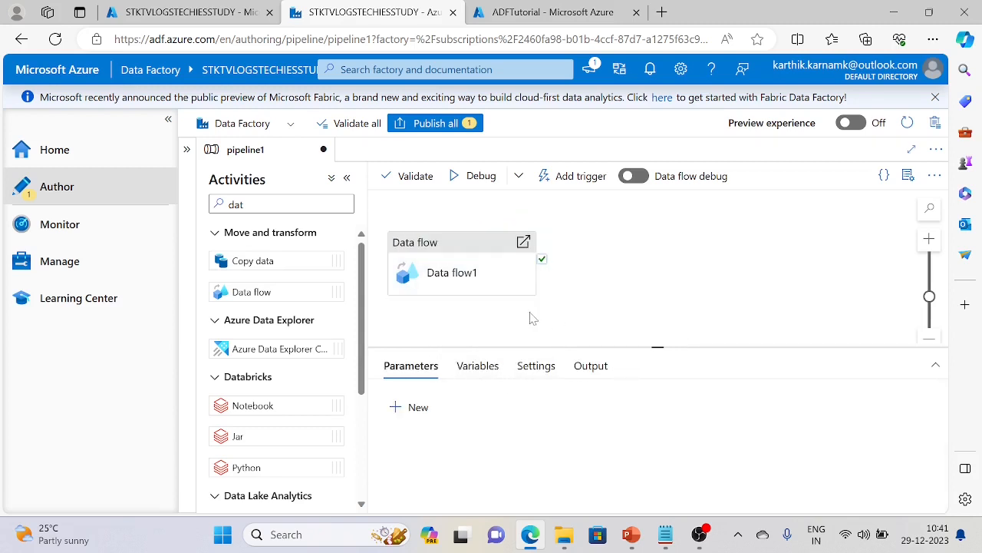
- Check the Data flow activity's settings for selectable data flows, leaving them unchanged, and return to the data factory's Home page
click(482, 266)
click(475, 369)
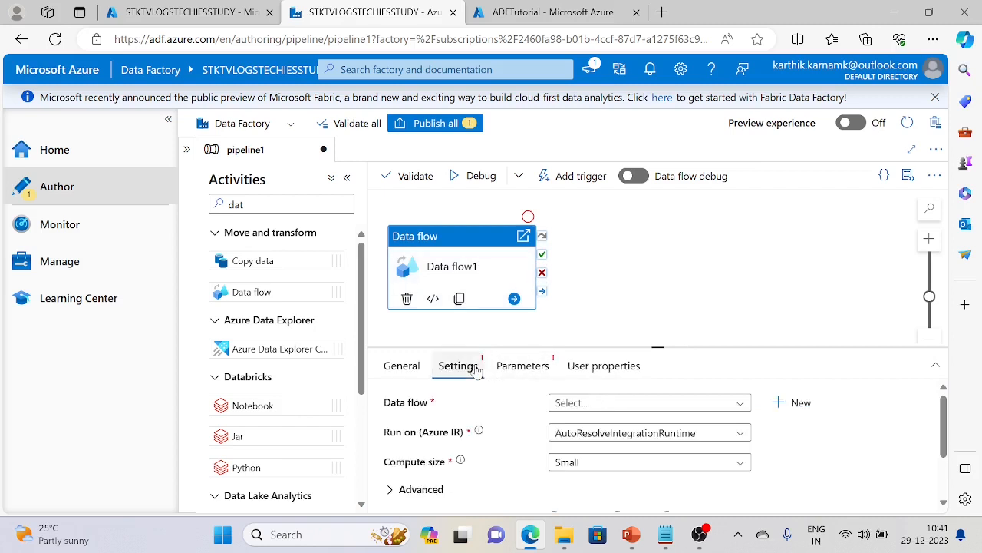
click(741, 403)
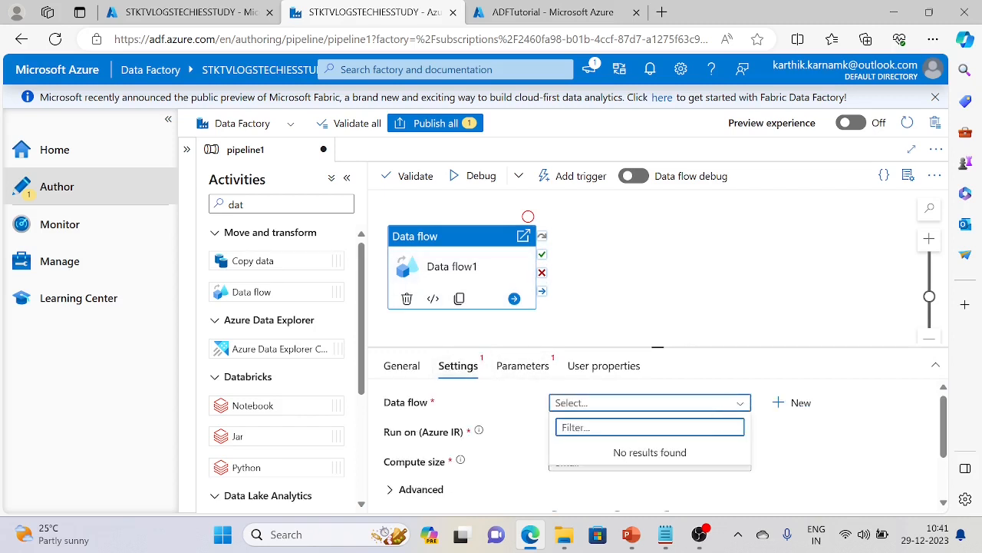
click(529, 317)
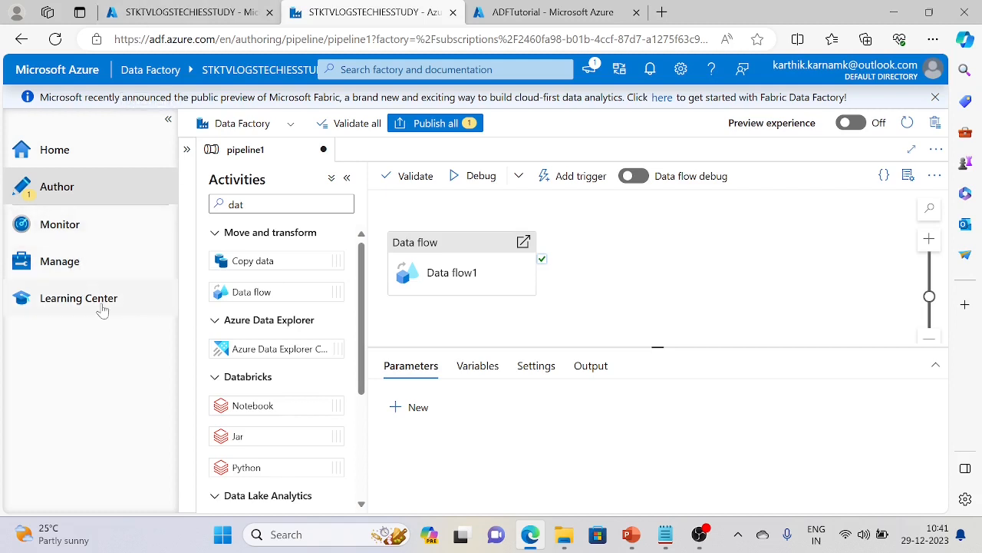
click(68, 161)
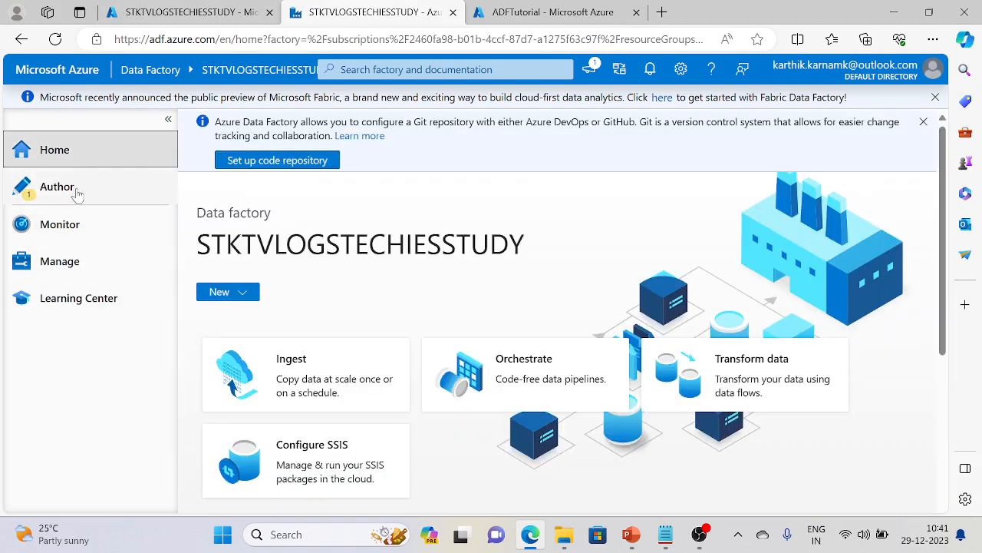